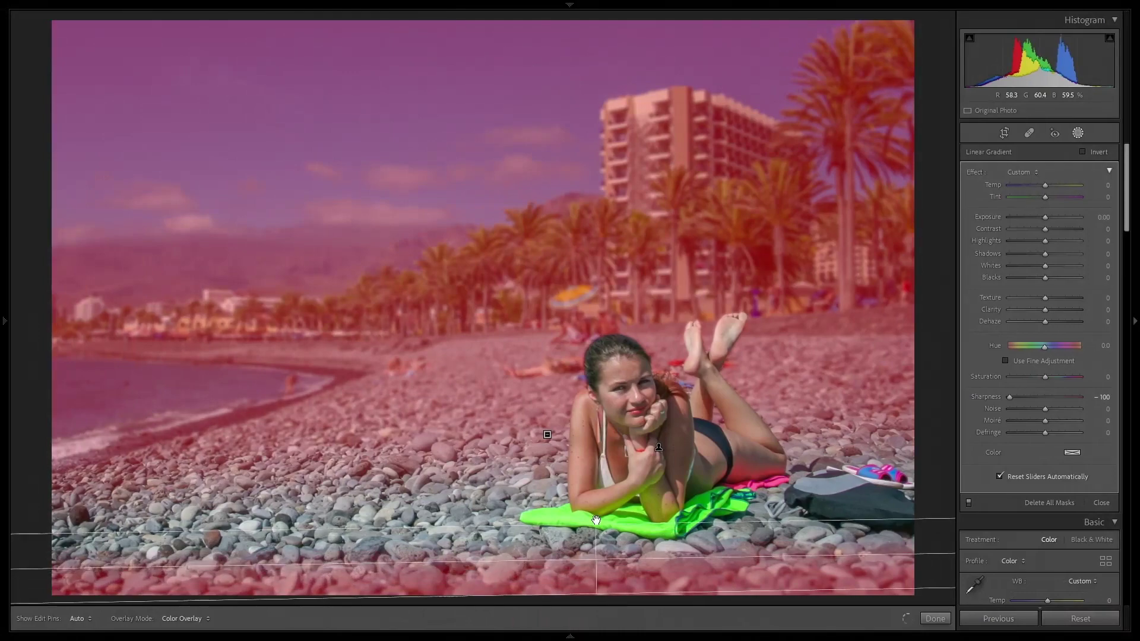
- Extend the linear gradient upward over the foreground pebbles of the beach photo and inspect the zoomed before/after comparison
drag(597, 570, 598, 500)
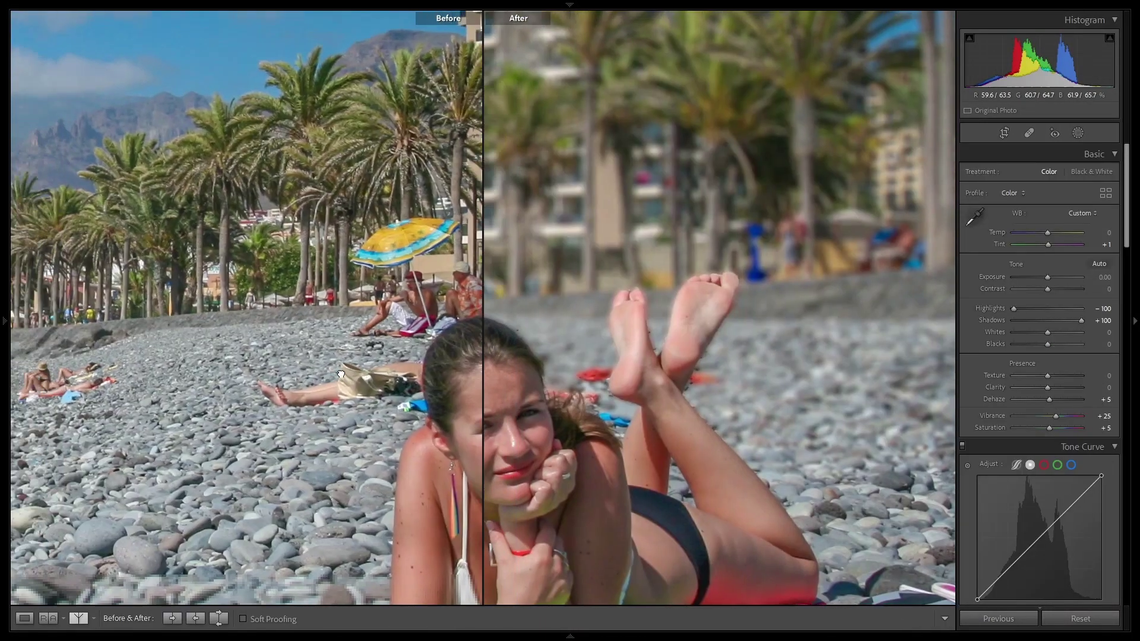
drag(341, 374, 2, 273)
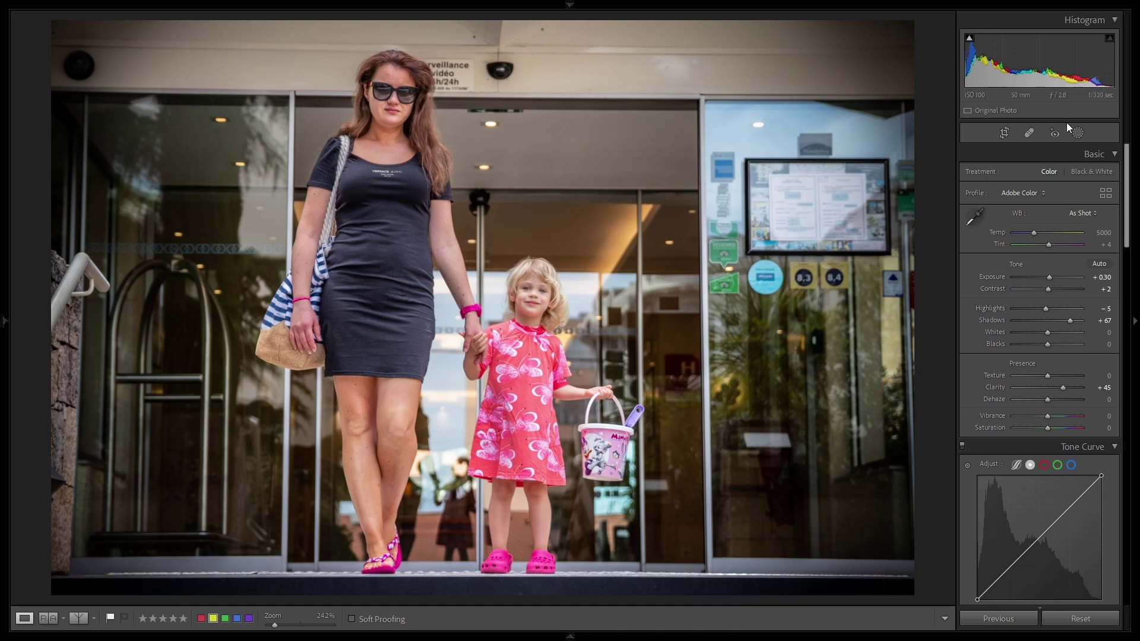
- Add a Select Subject mask for the woman and child and invert its subject component to cover the background
click(1078, 133)
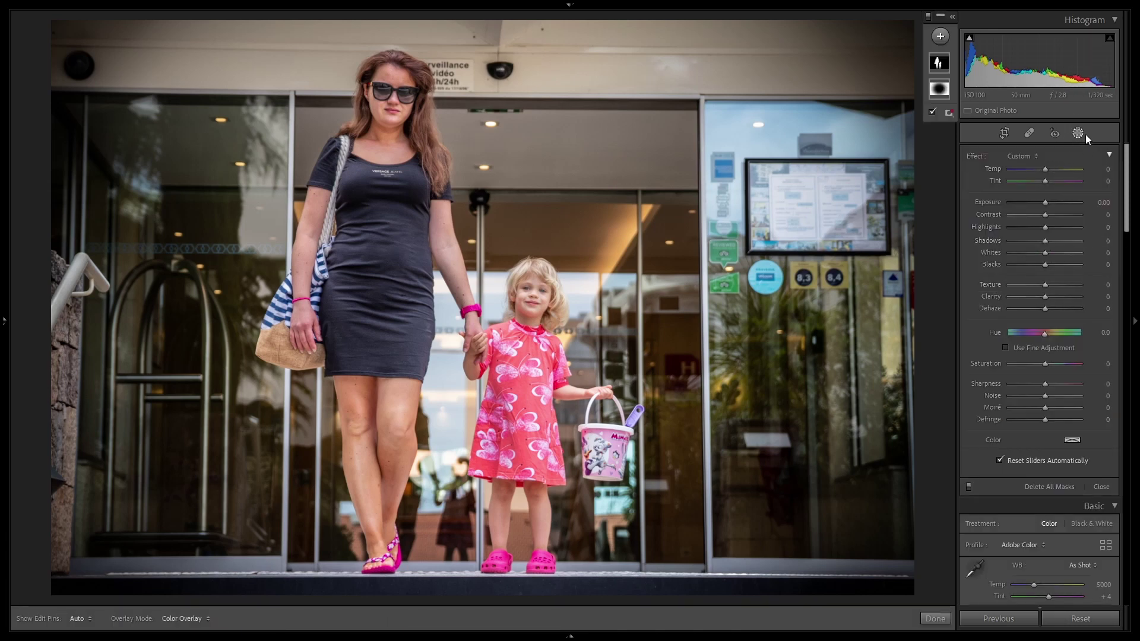
click(947, 40)
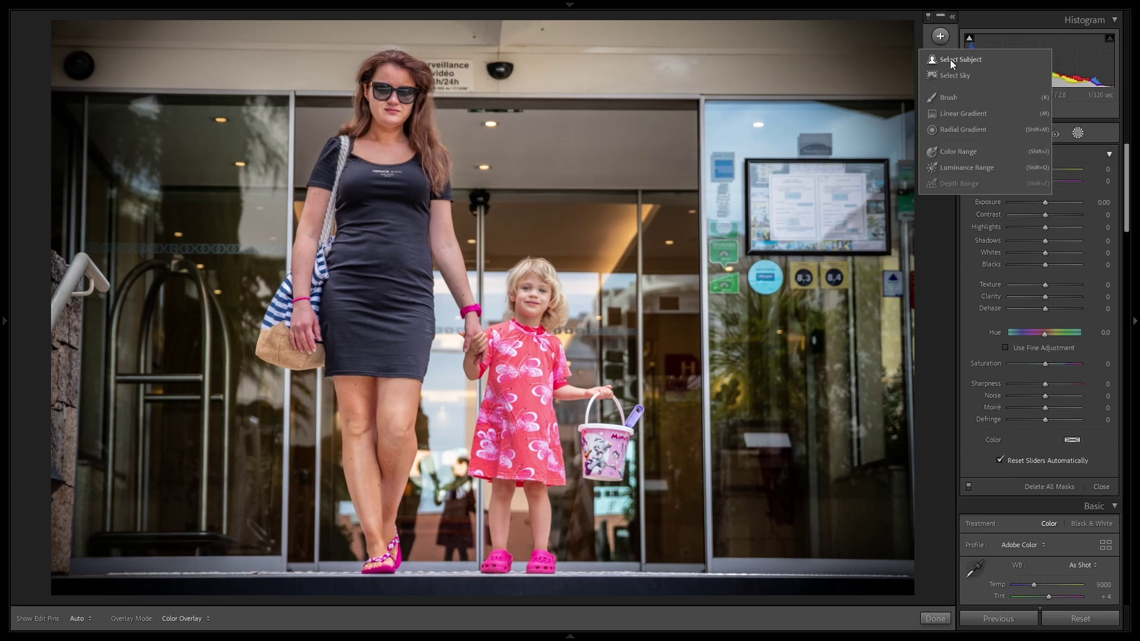
click(950, 59)
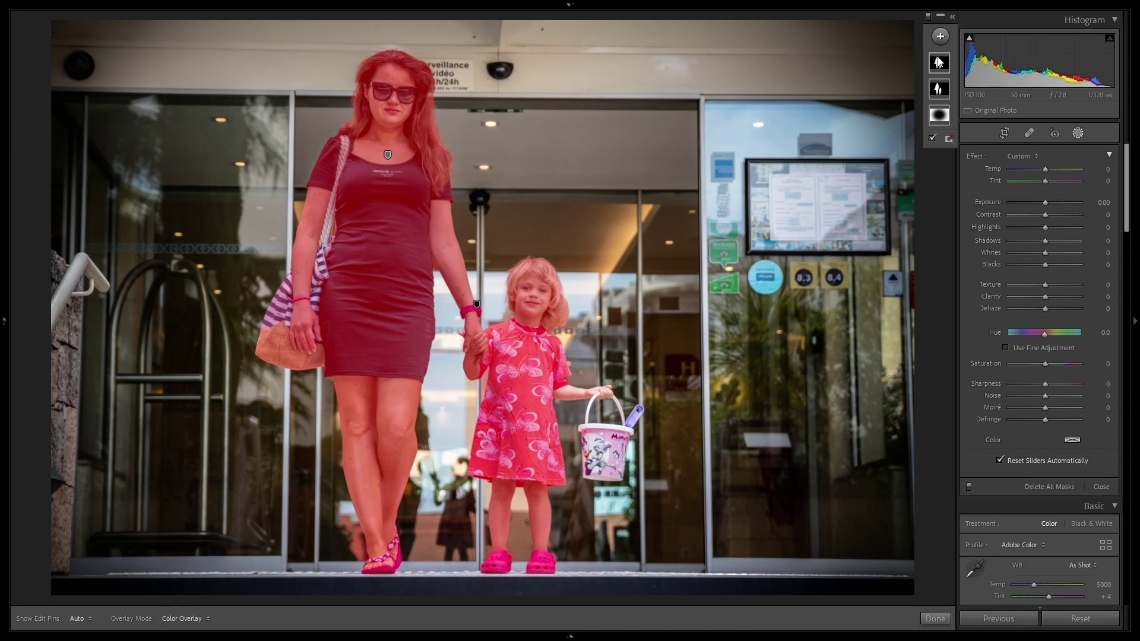
click(939, 62)
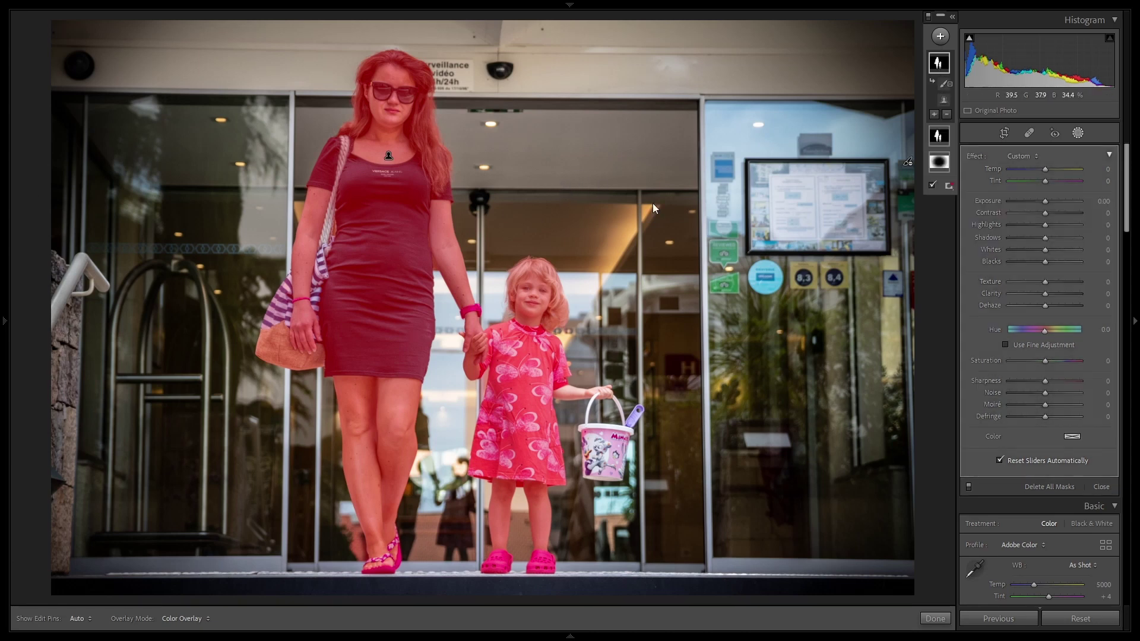
right_click(943, 101)
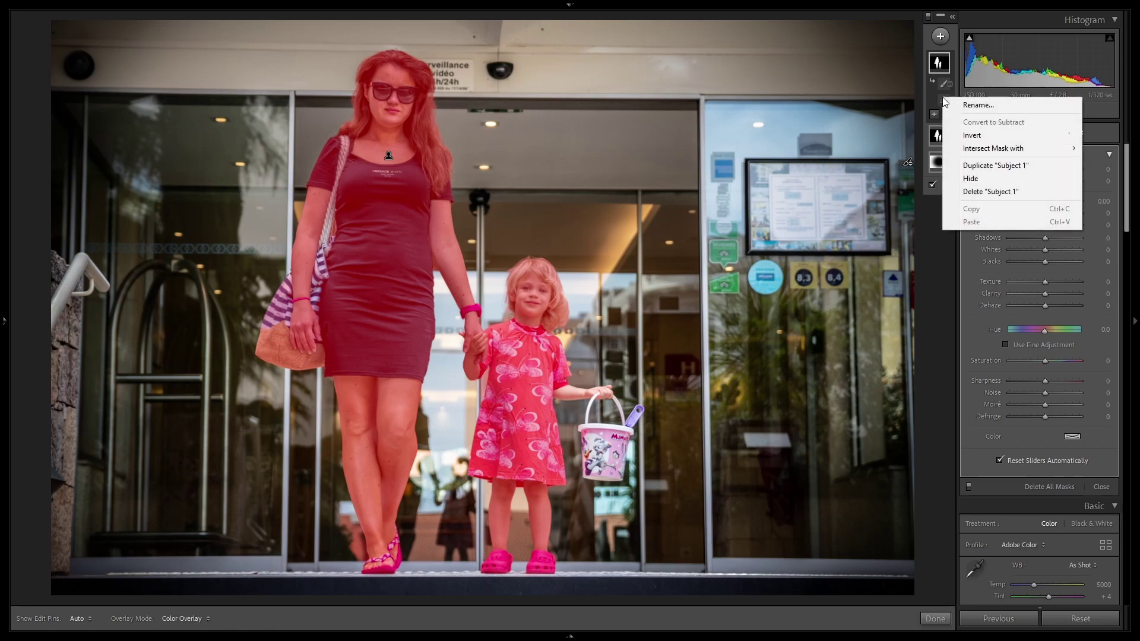
click(982, 135)
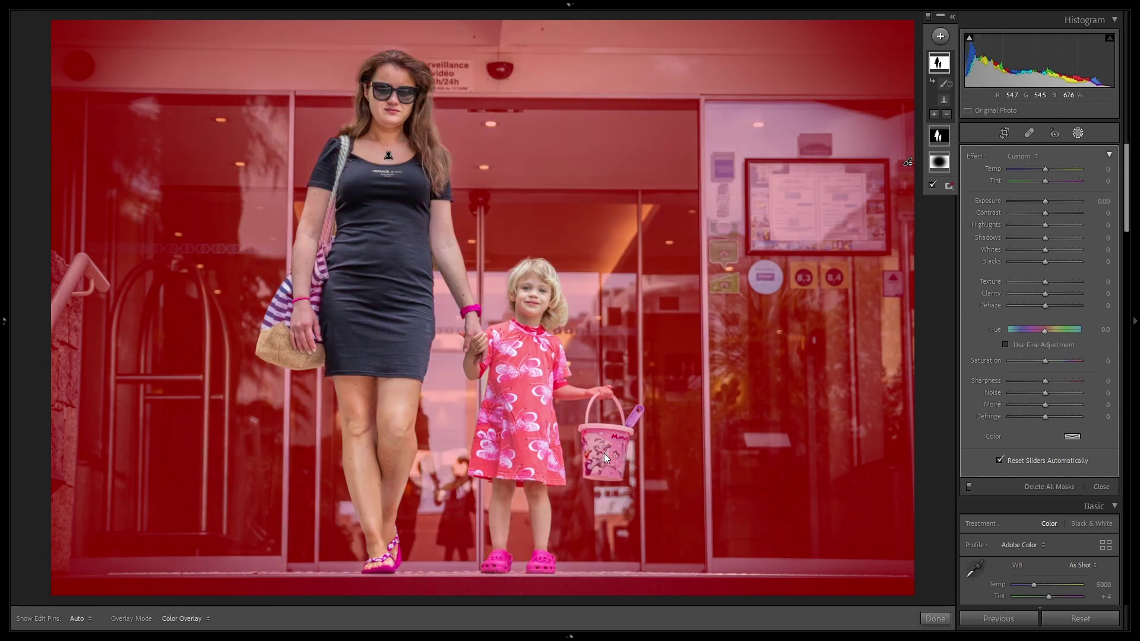
- Subtract the child's bucket and shovel from the background mask with a brush, reducing its size to 2.0 for fine parts, and finish masking
click(947, 114)
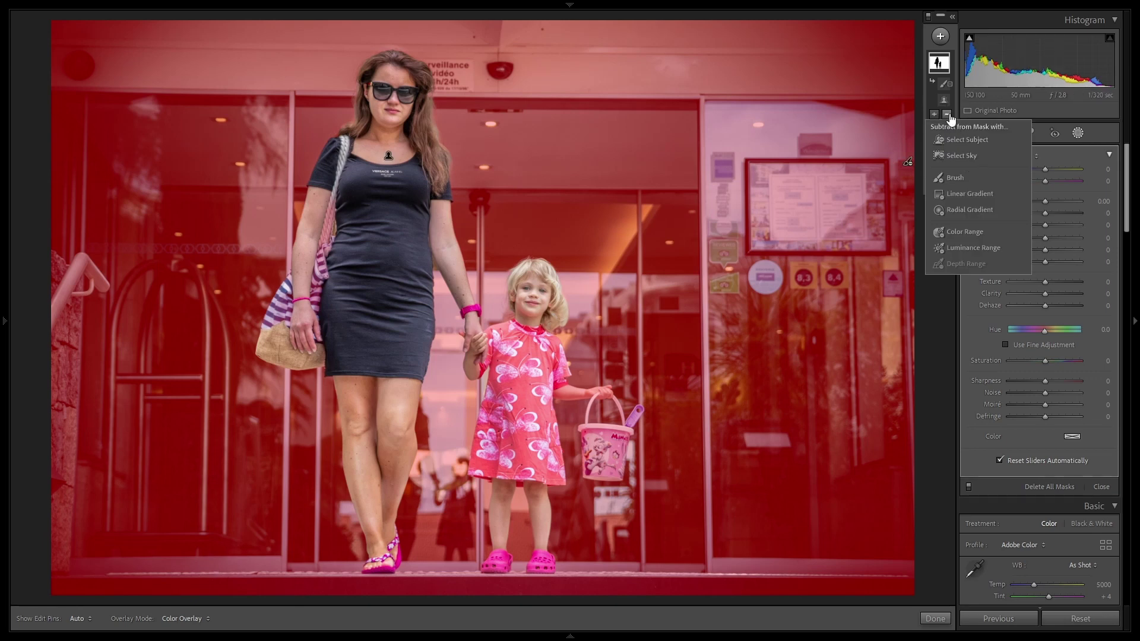
click(964, 177)
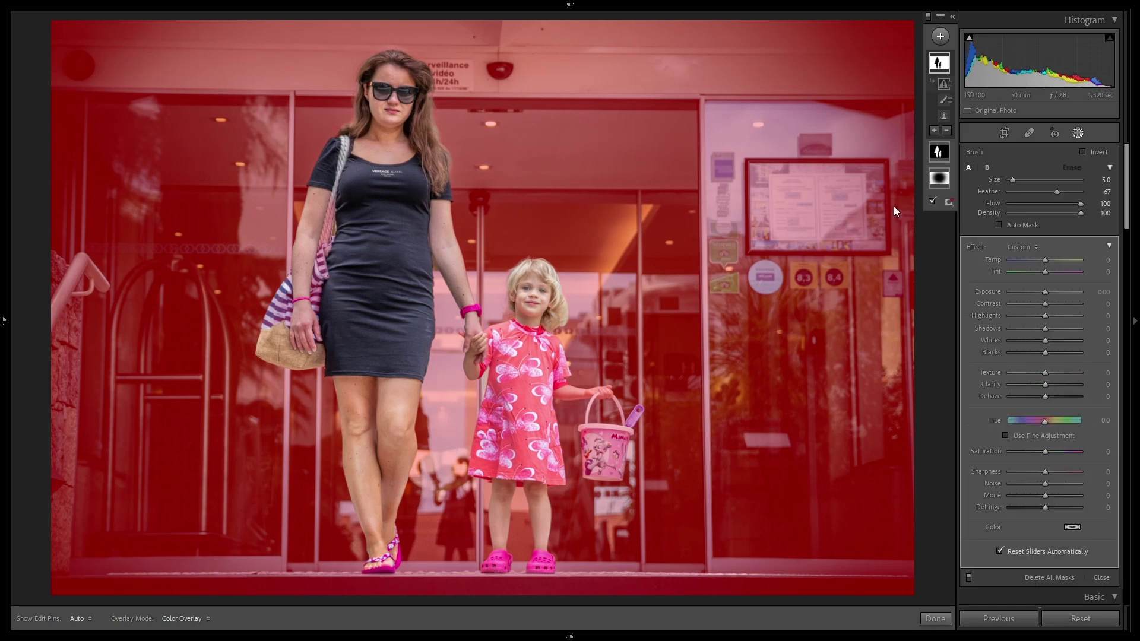
key(h)
mouse_move(607, 444)
mouse_down()
mouse_move(593, 463)
mouse_move(590, 434)
mouse_move(619, 437)
mouse_move(613, 471)
mouse_move(589, 467)
mouse_move(588, 434)
mouse_up()
key(h)
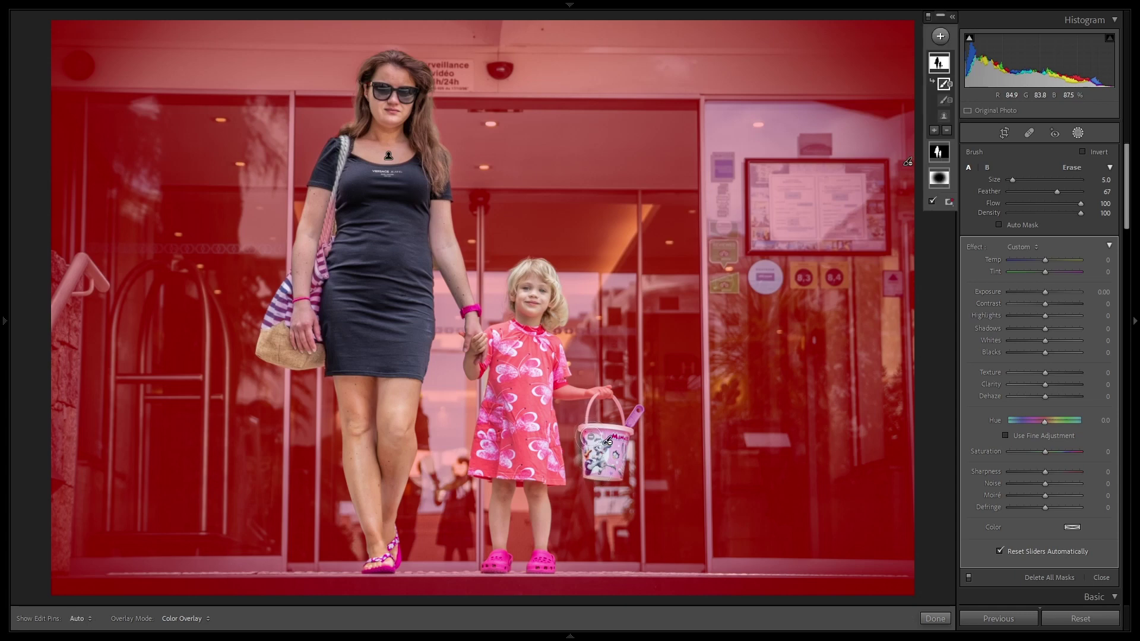
key(h)
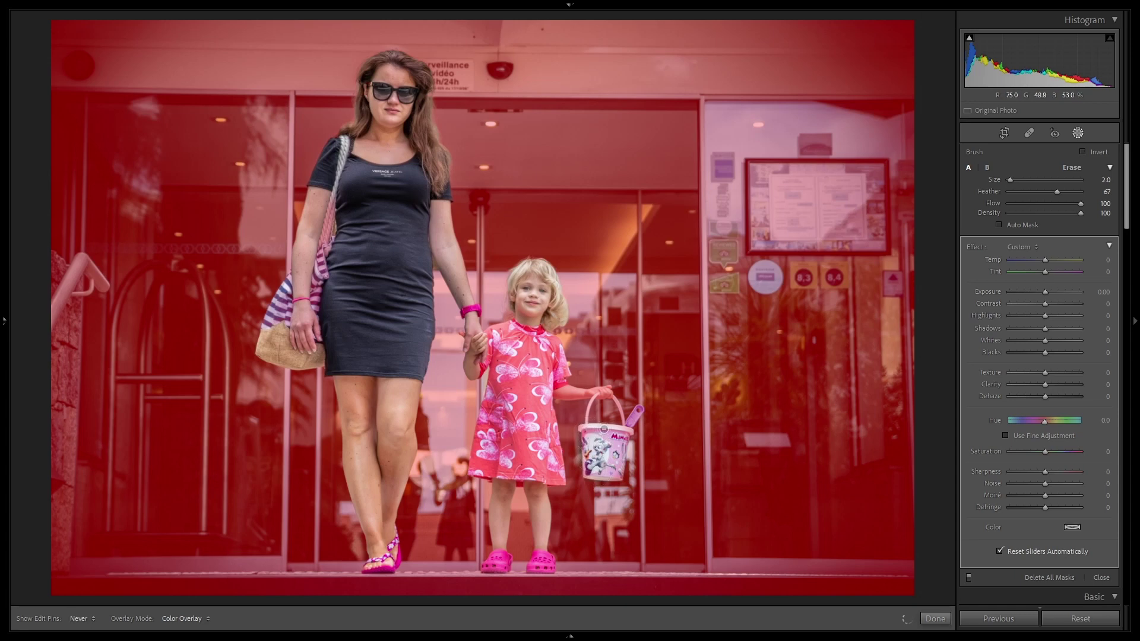
key(h)
key(h)
key(h)
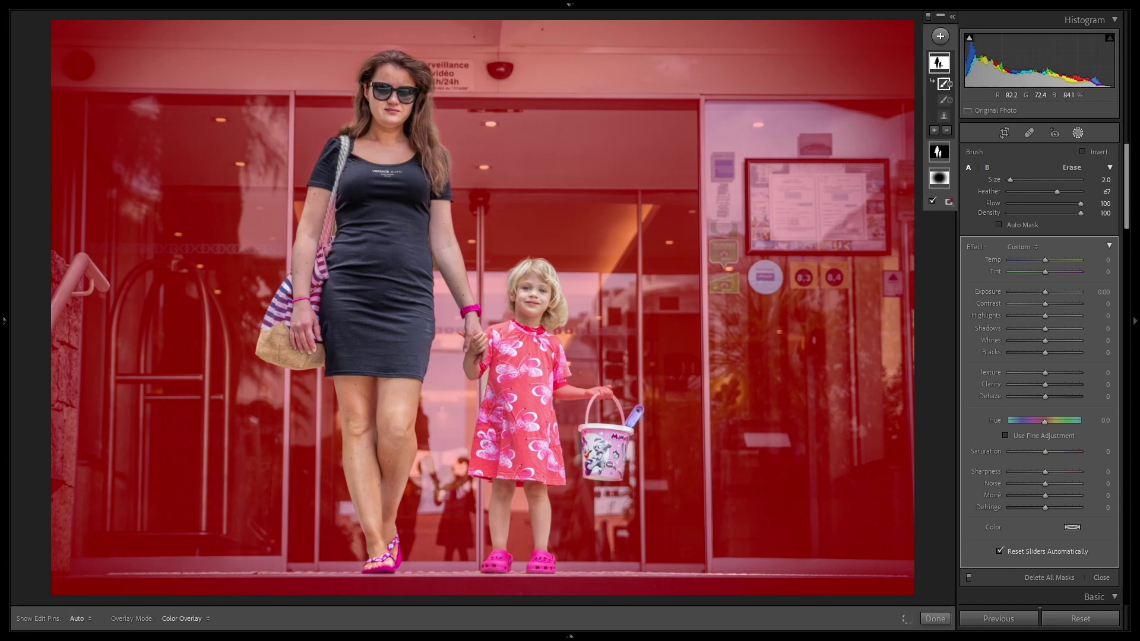
click(936, 619)
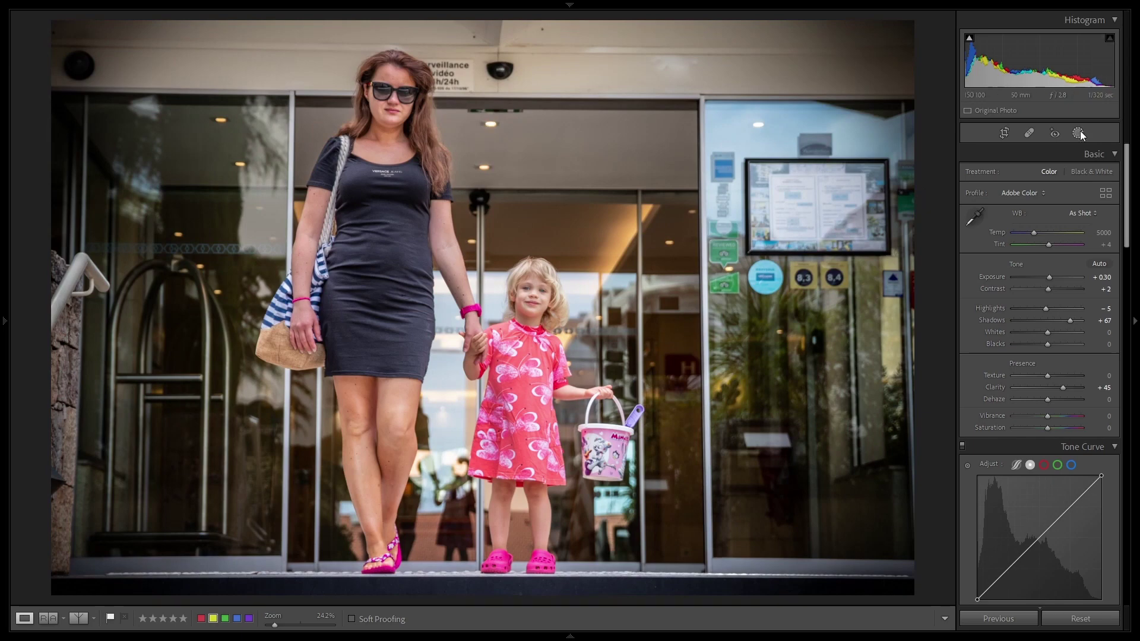
- Reopen the background mask, hide its overlay, set Clarity and Texture to -100, and lower Sharpness
click(1079, 132)
click(939, 63)
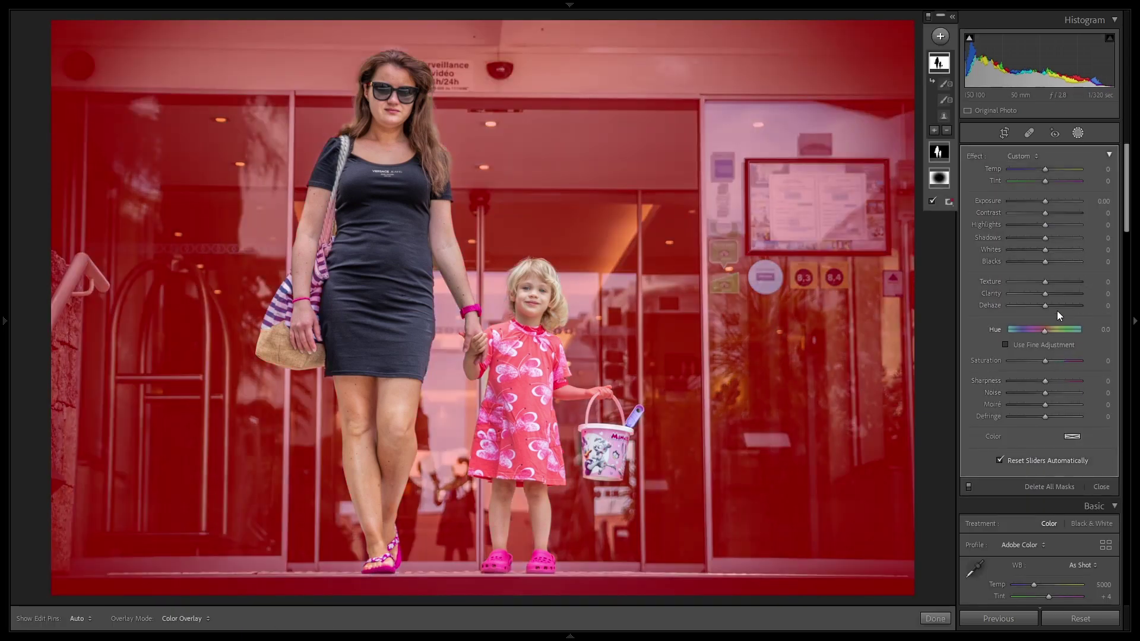
key(o)
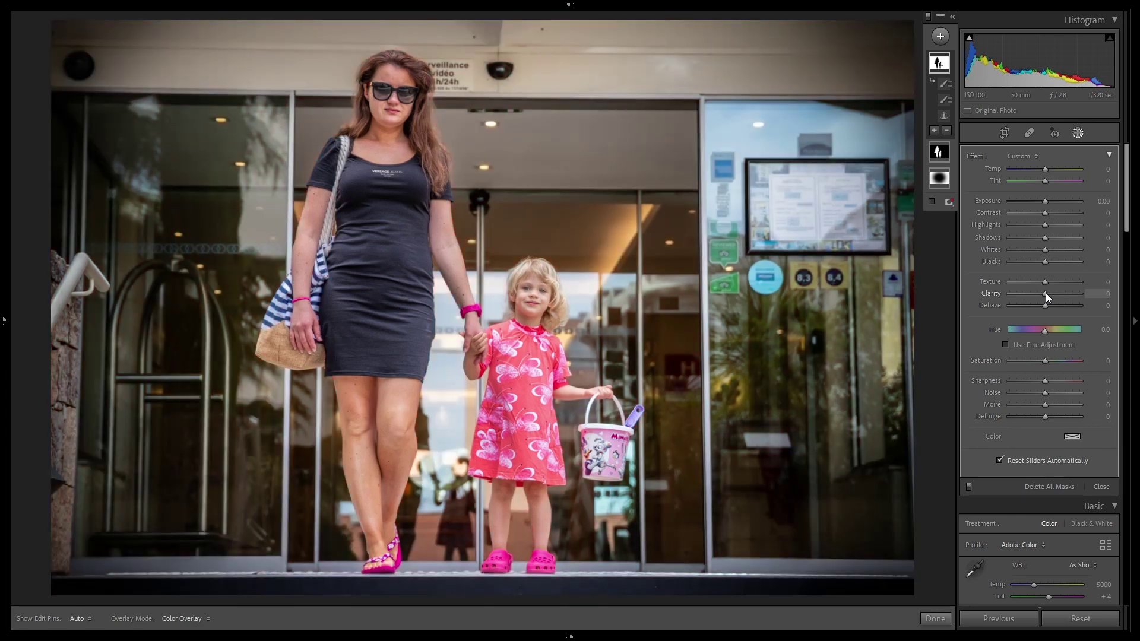
drag(1046, 293, 983, 307)
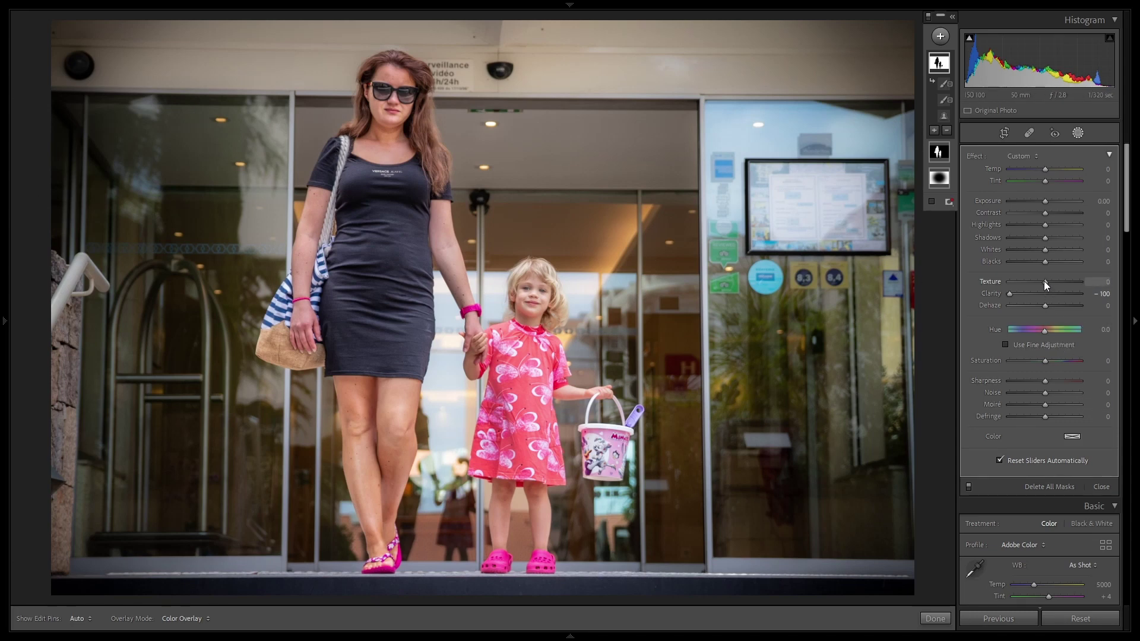
drag(1045, 285, 859, 309)
drag(1011, 282, 983, 285)
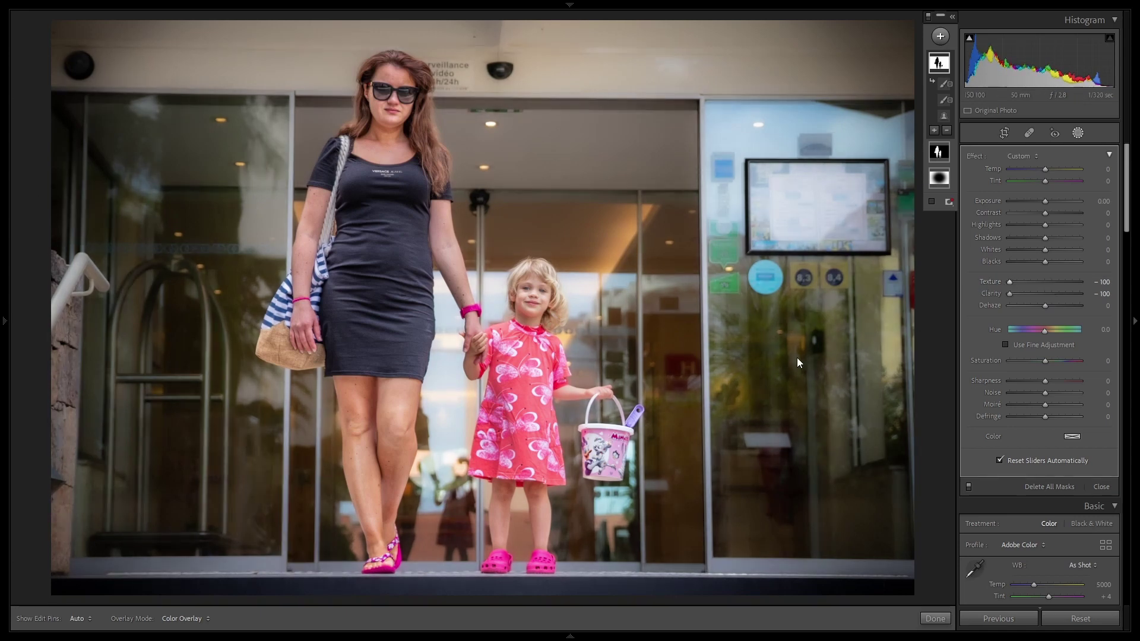
mouse_move(1045, 381)
mouse_down()
mouse_move(1005, 384)
mouse_move(1036, 387)
mouse_up()
drag(1046, 383, 1002, 379)
- Compare the photo before and after in a split view, examining the background around the woman's and child's hair up close
key(shift+y)
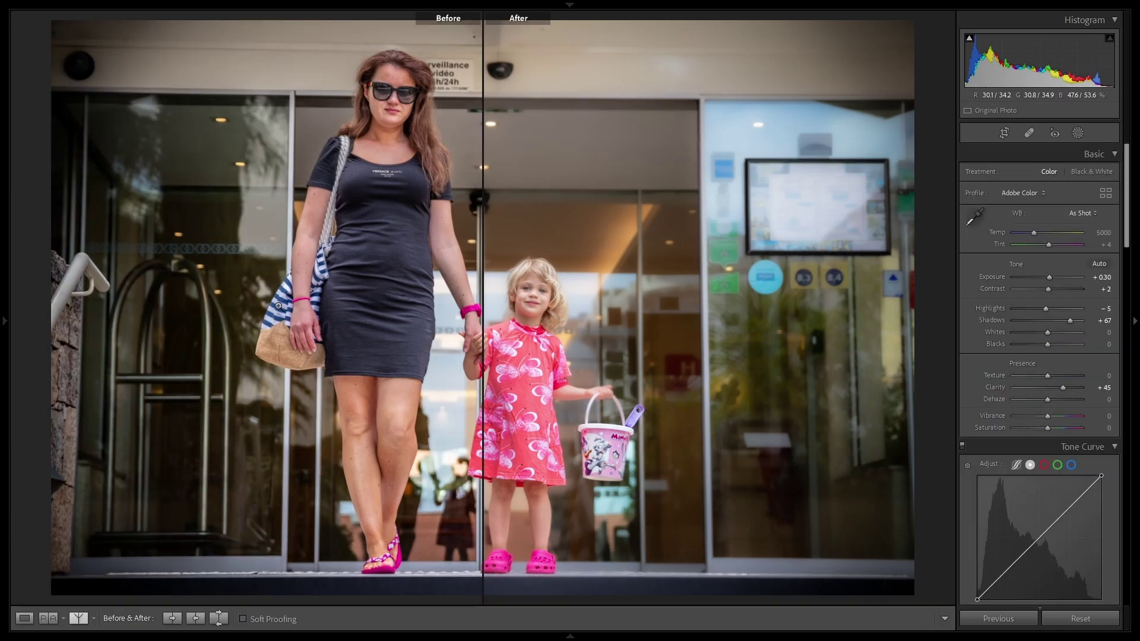
click(552, 242)
drag(662, 119, 597, 558)
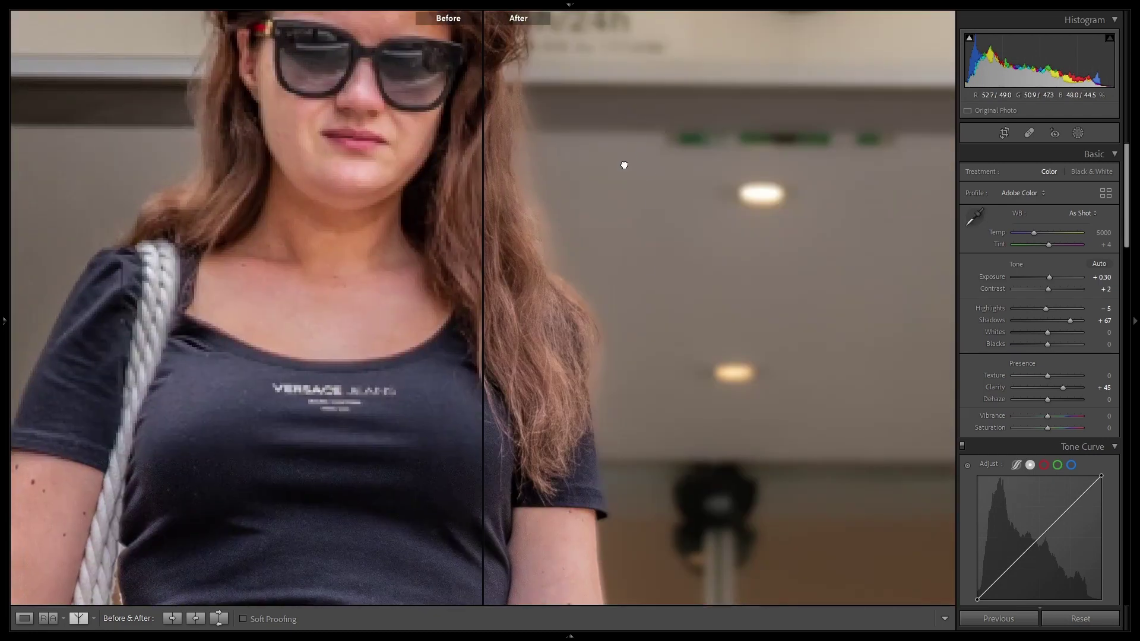
drag(624, 165, 547, 346)
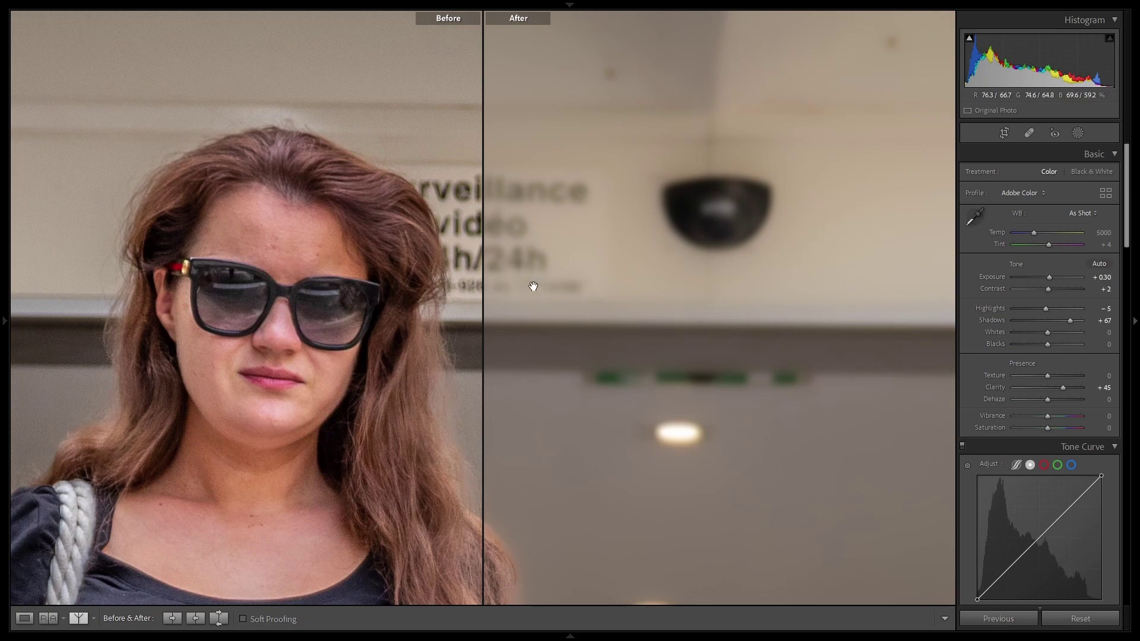
drag(534, 288, 251, 1)
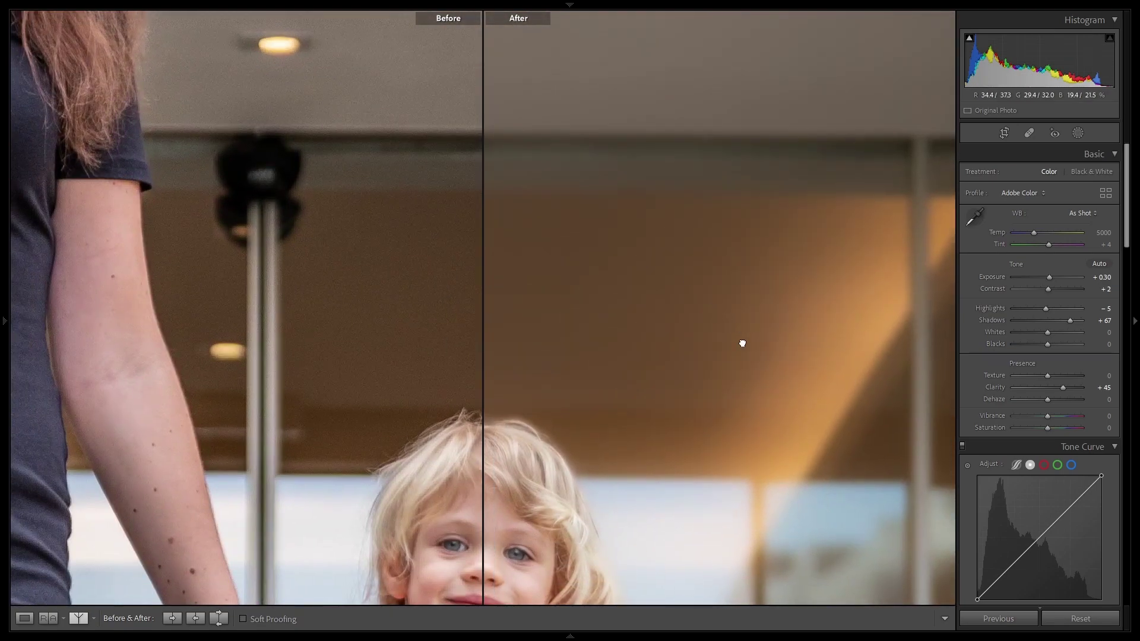
drag(741, 341, 0, 246)
drag(661, 349, 535, 324)
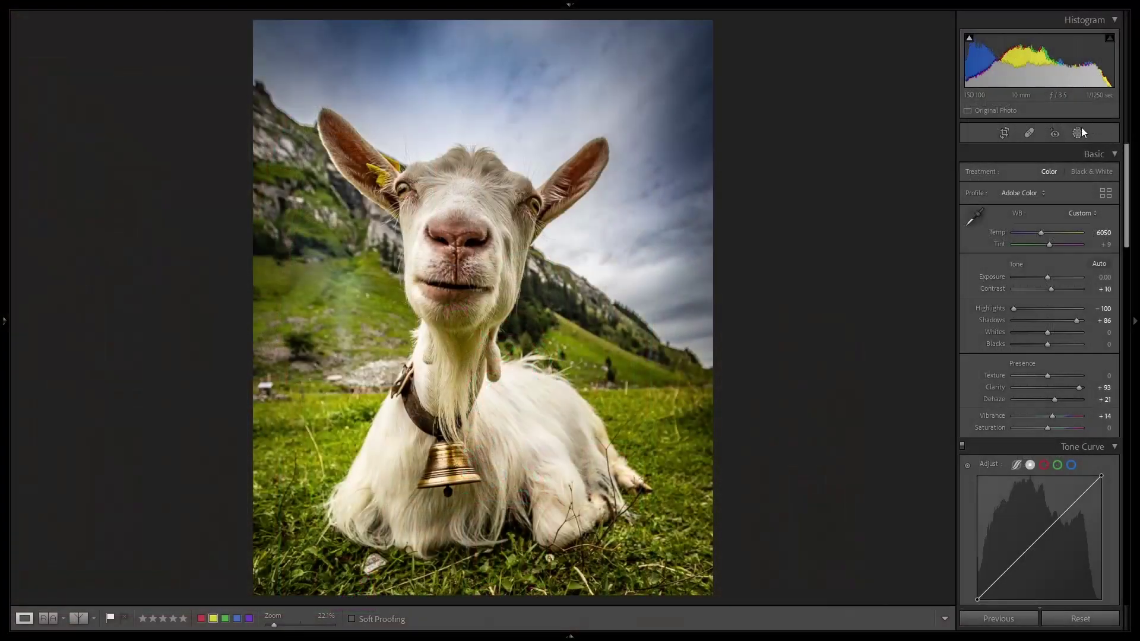
- Add a Select Subject mask for the goat and invert it to cover the background
click(1080, 130)
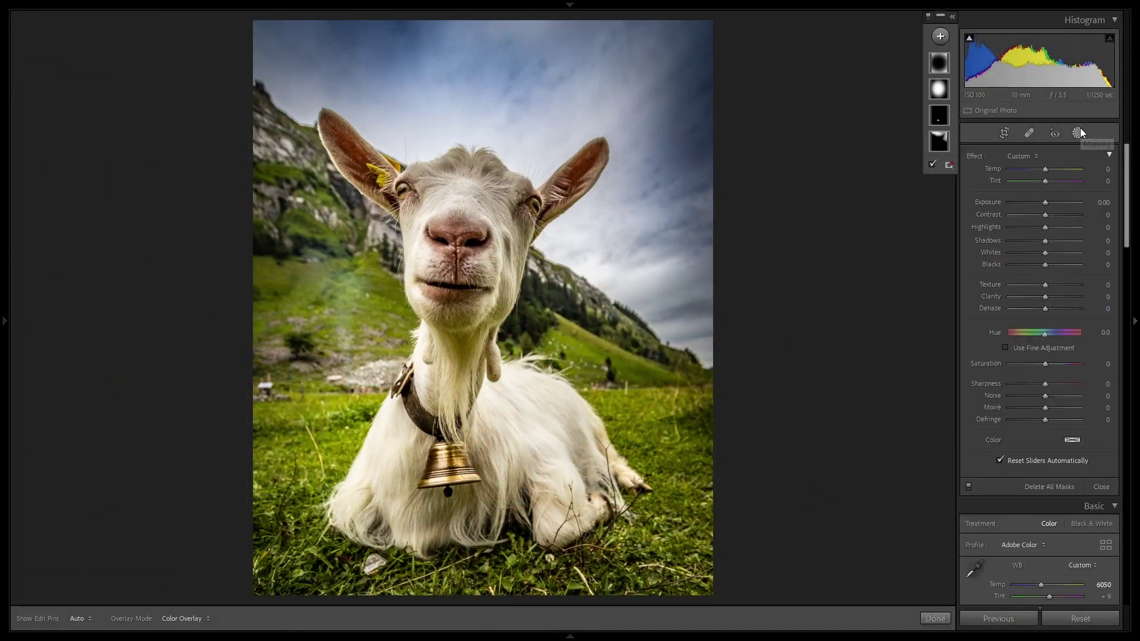
click(940, 38)
click(951, 54)
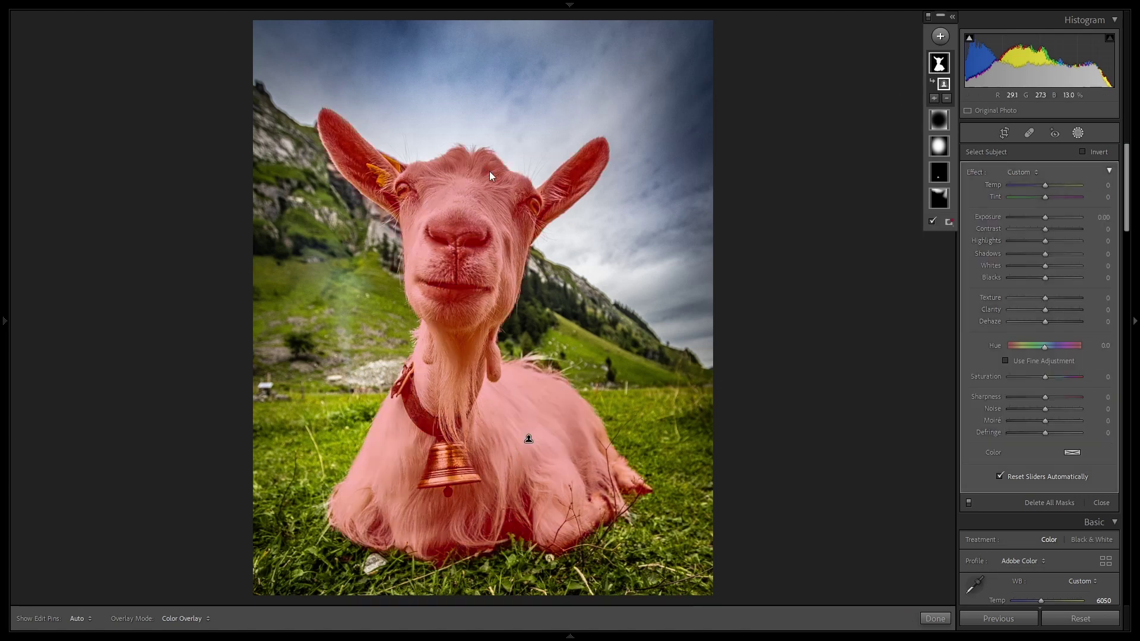
right_click(943, 85)
click(980, 123)
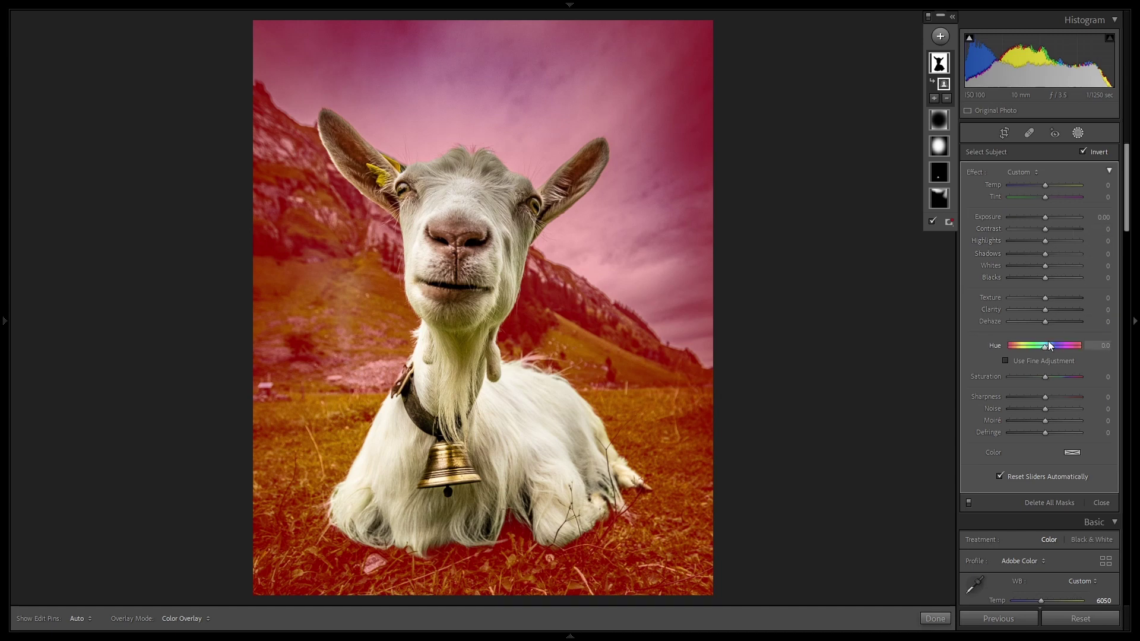
- Set the goat background mask's Texture to -100, Clarity to -53 and Sharpness to -100, and show its overlay
drag(1045, 307, 964, 299)
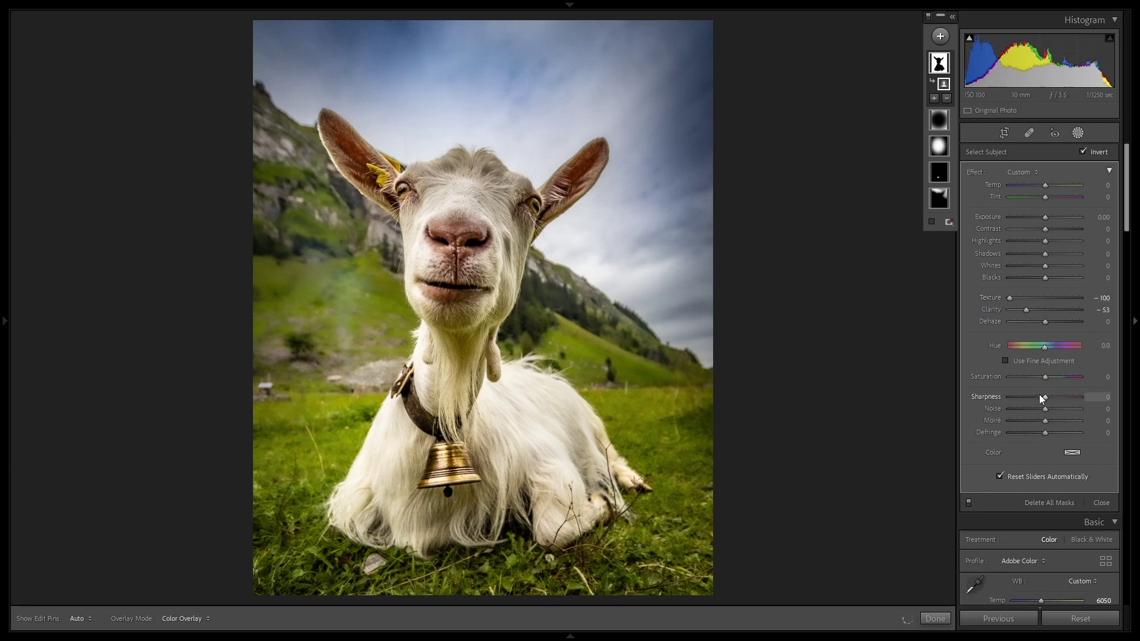
drag(1044, 397, 936, 392)
click(932, 220)
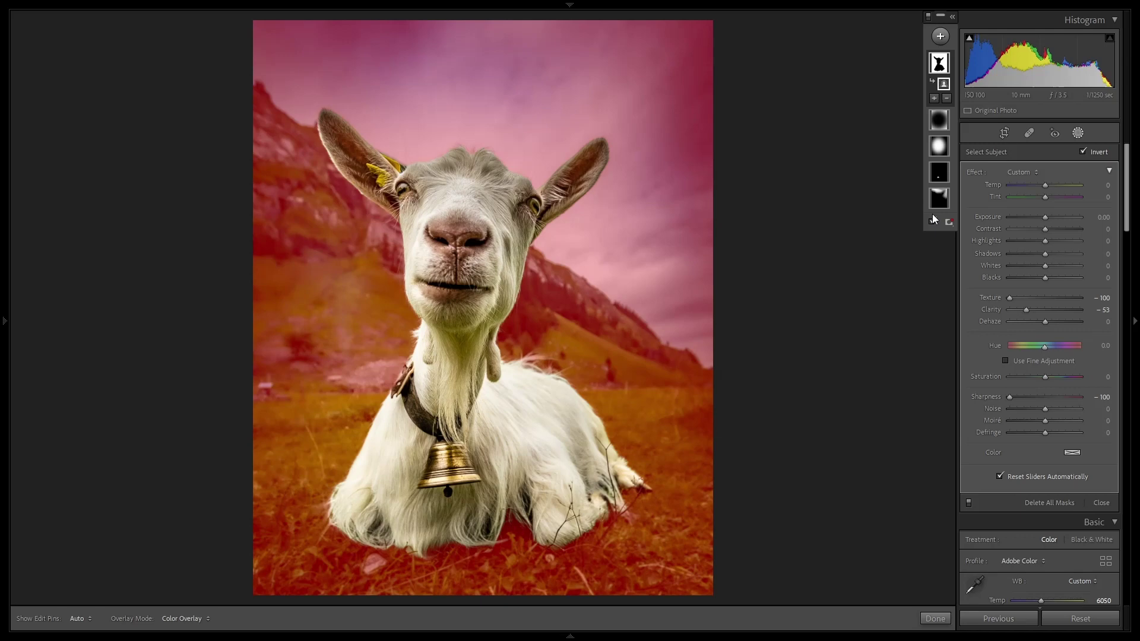
- Subtract a linear gradient from the mask over the foreground grass, finish masking, and compare the goat photo with its reference
click(947, 100)
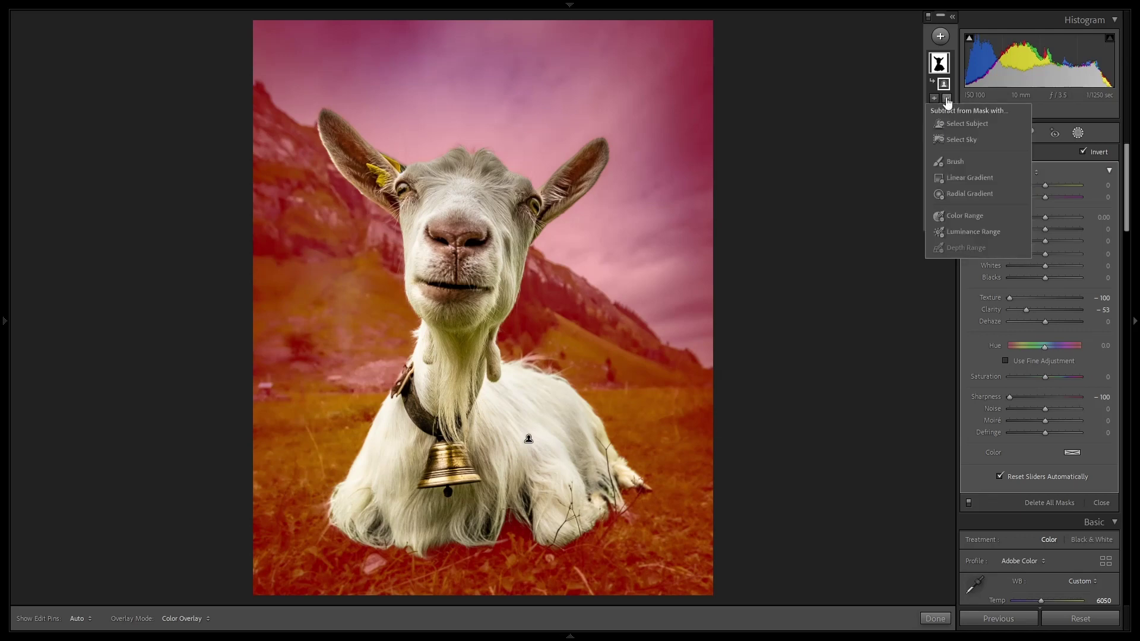
click(973, 177)
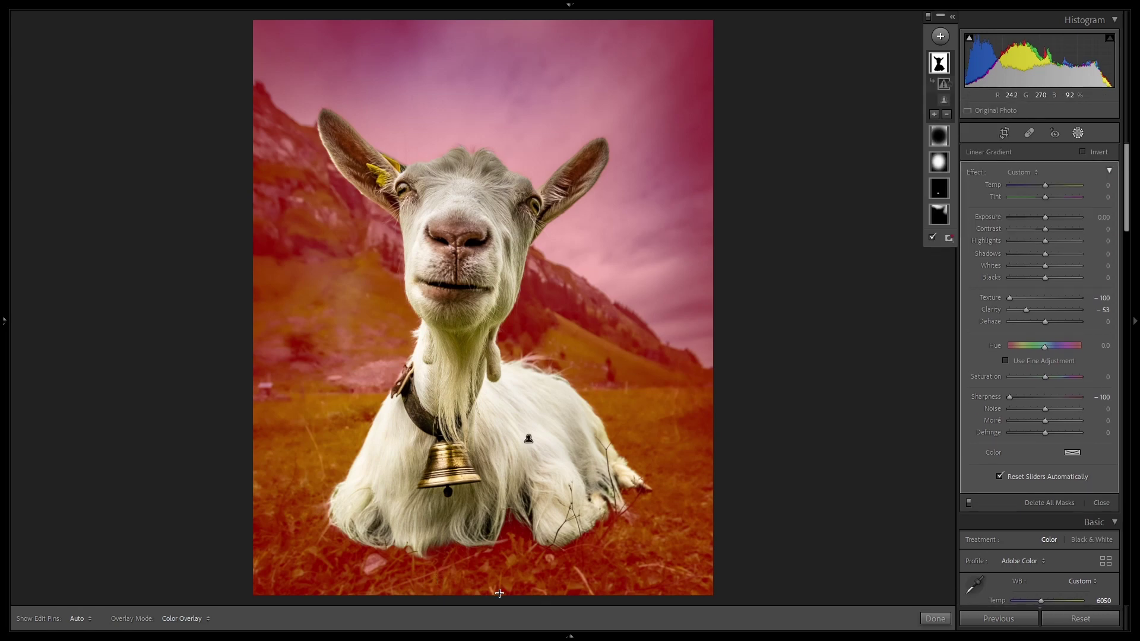
drag(515, 540, 516, 403)
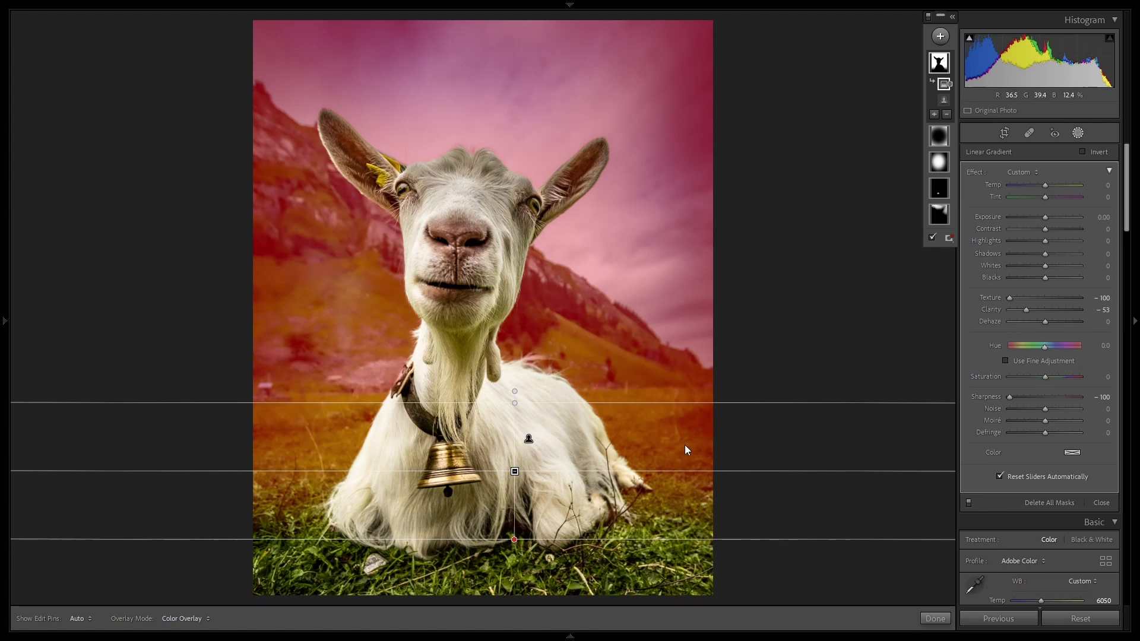
click(928, 618)
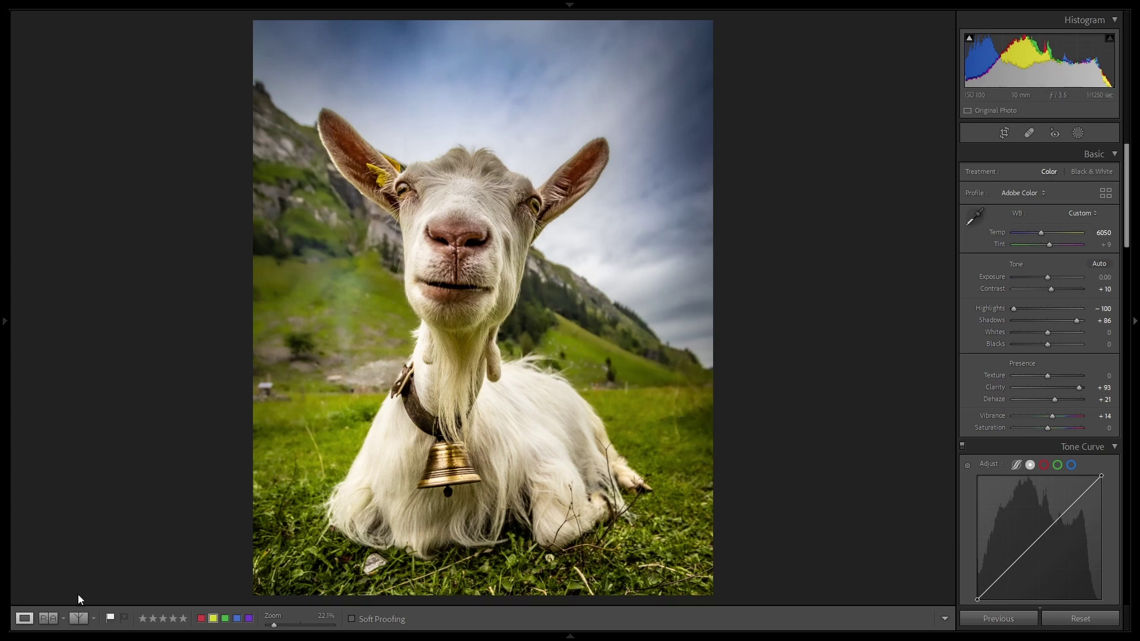
mouse_move(95, 635)
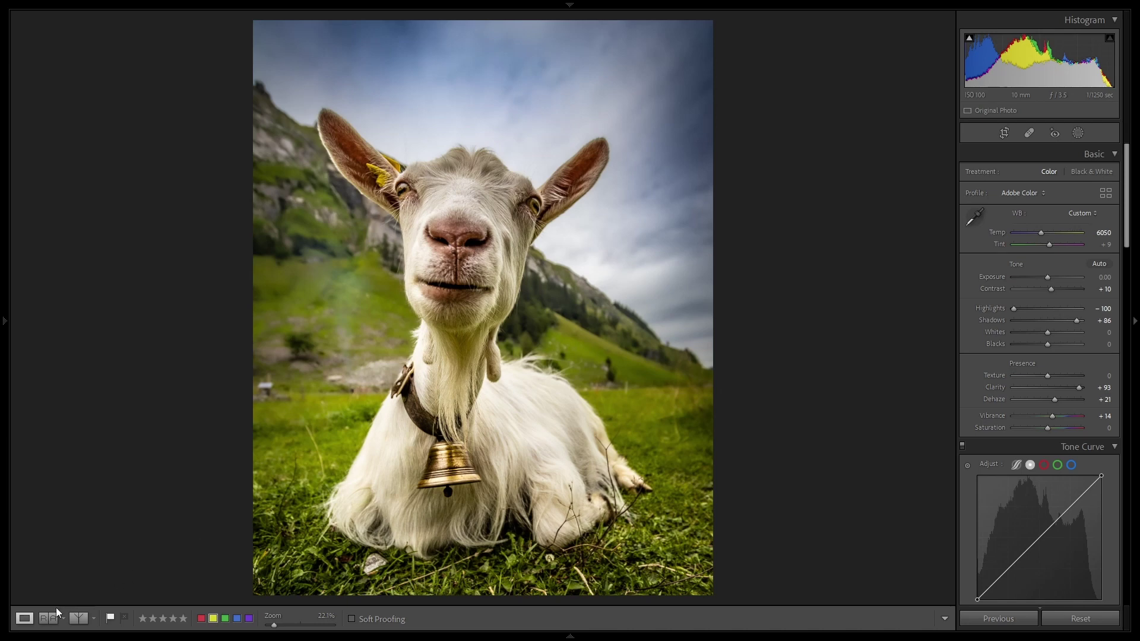
click(48, 619)
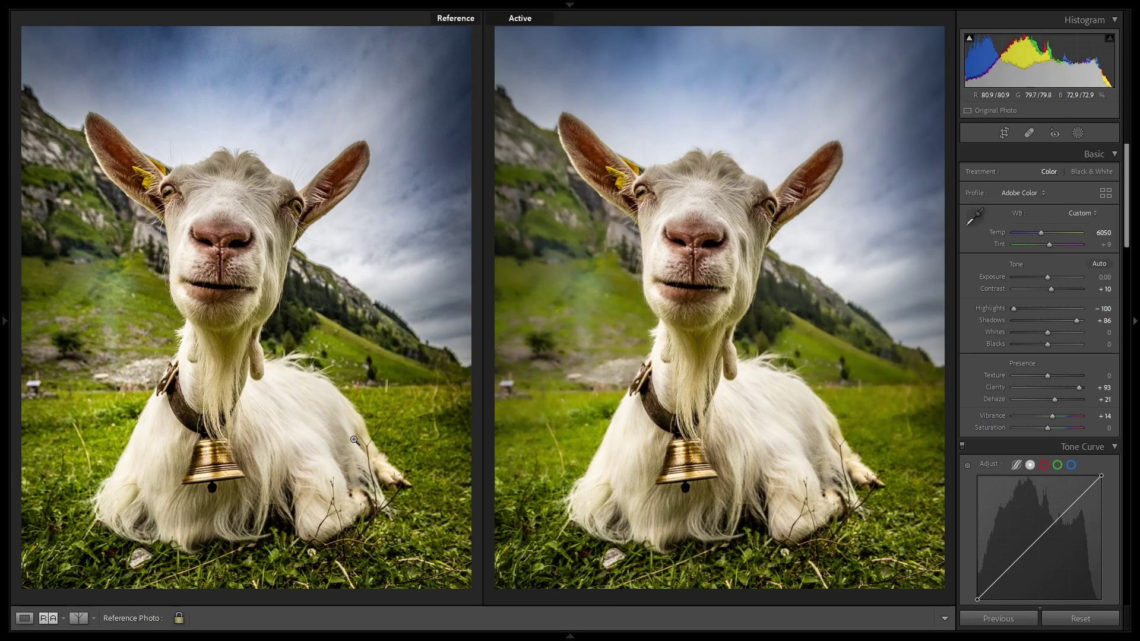
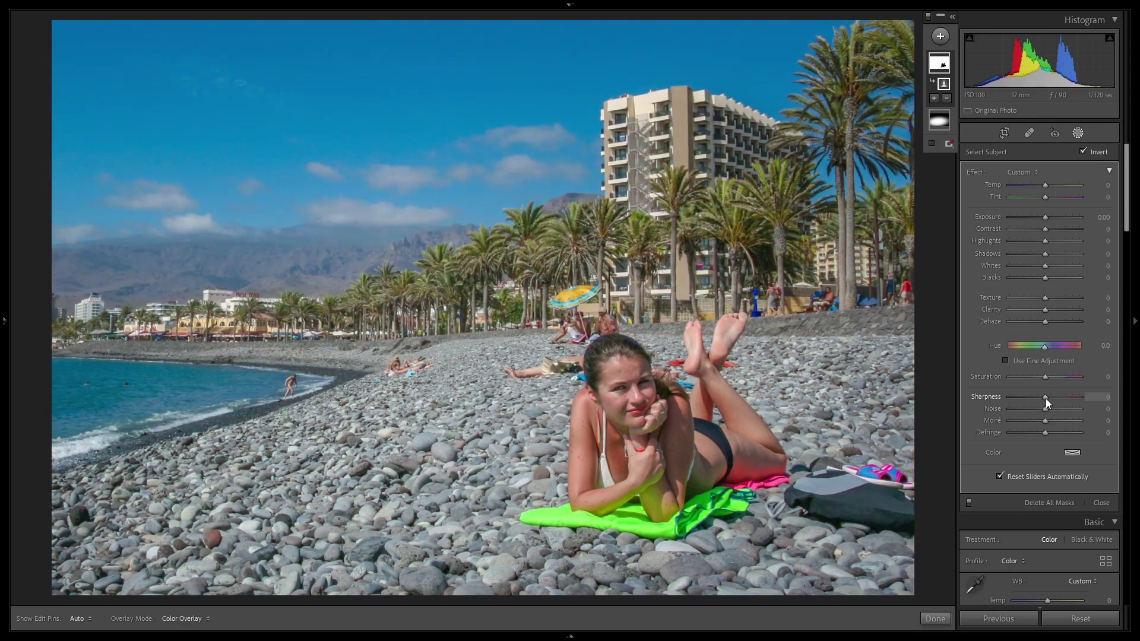
- Set the beach background mask's Sharpness to -100, try a Texture adjustment and reset Texture to its default
drag(1044, 398, 940, 396)
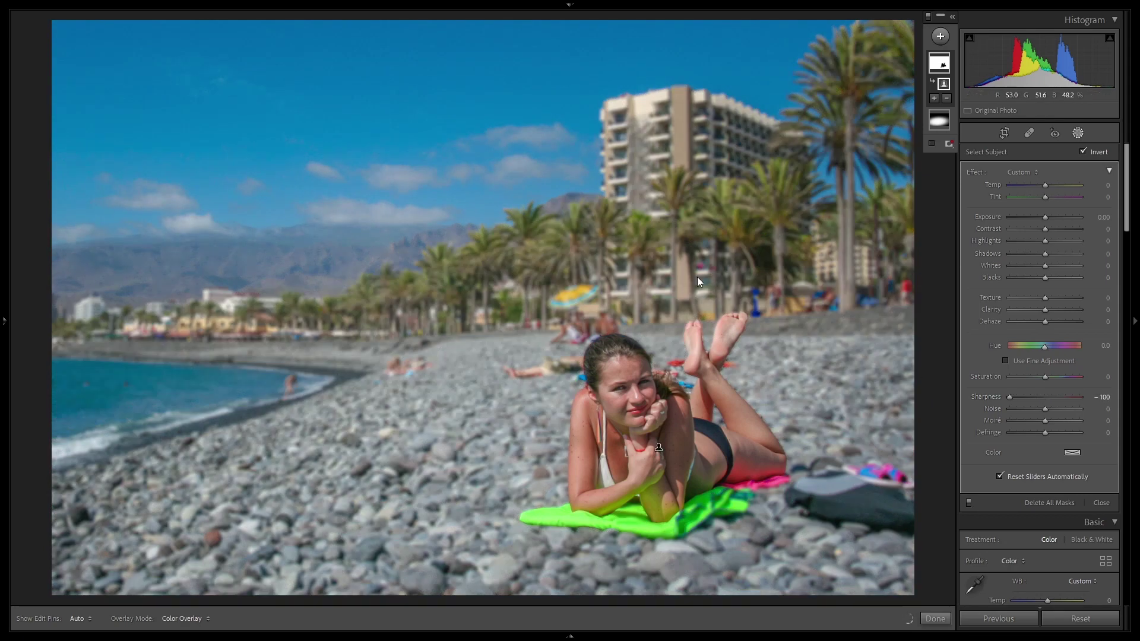
mouse_move(1044, 298)
mouse_down()
mouse_move(991, 299)
mouse_move(1044, 307)
mouse_up()
double_click(1045, 299)
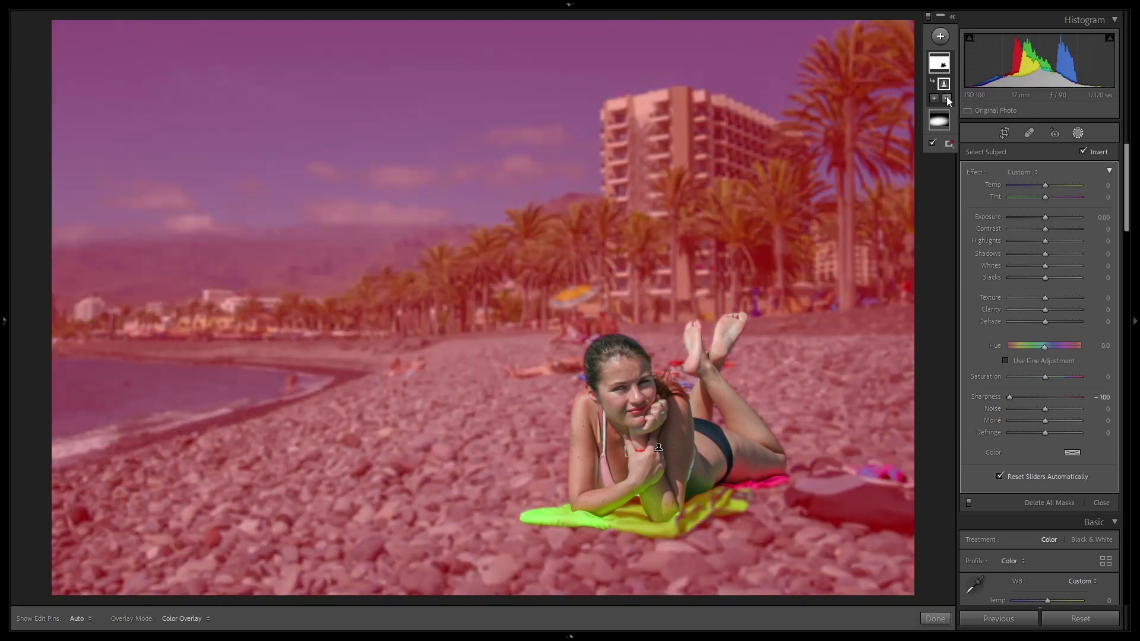
- Subtract a linear gradient from the background mask over the foreground pebbles, then raise, widen and slightly tilt it to follow the shore
click(947, 98)
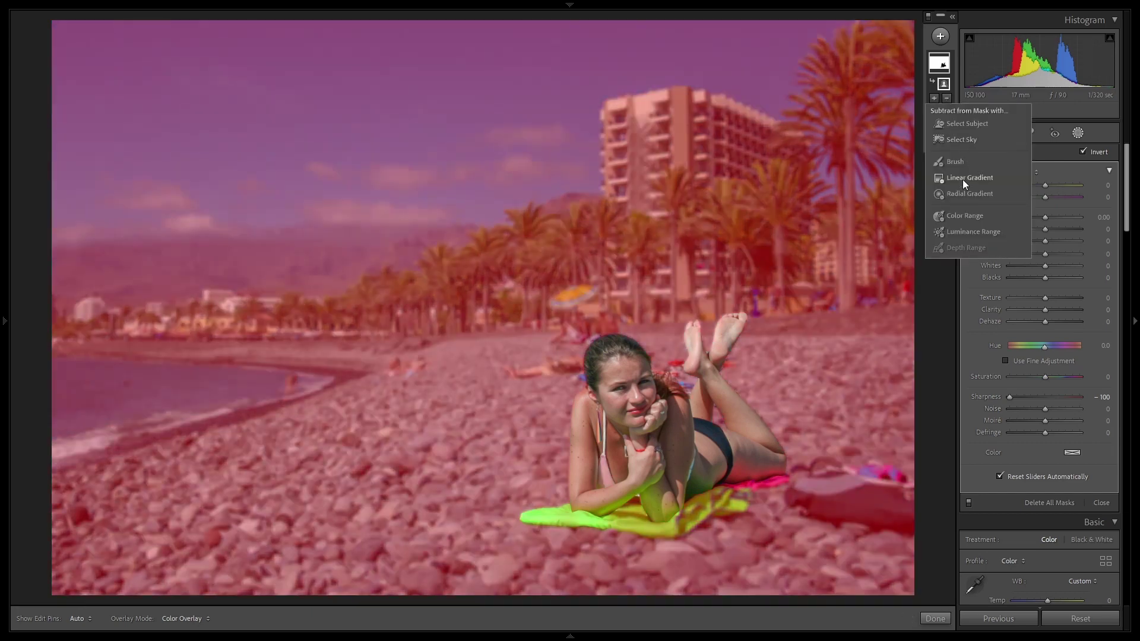
click(947, 99)
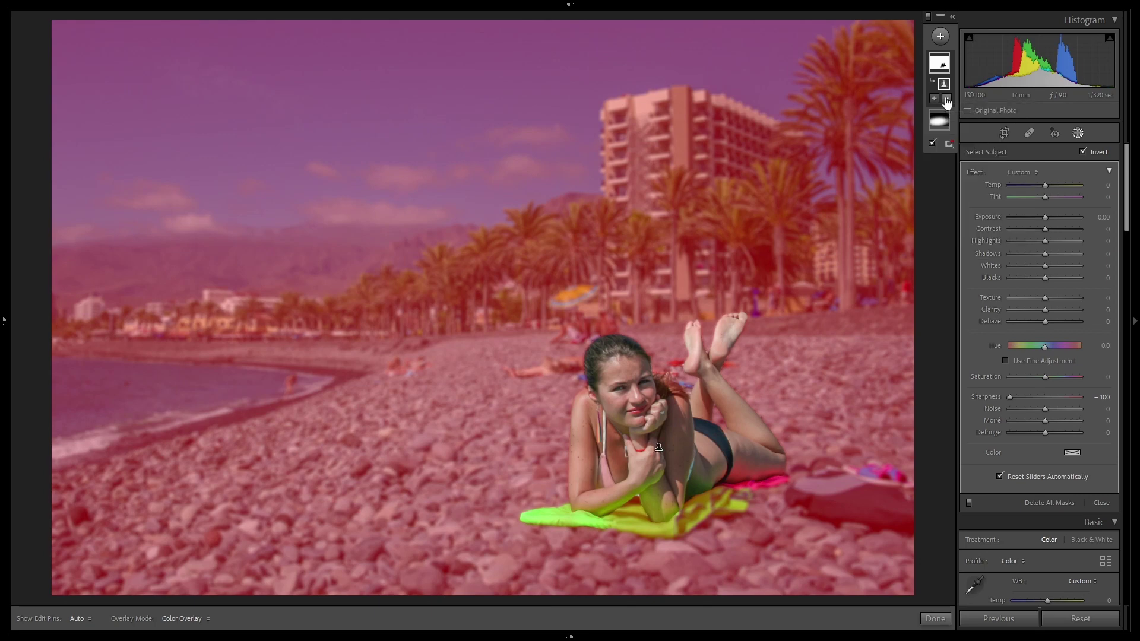
click(946, 99)
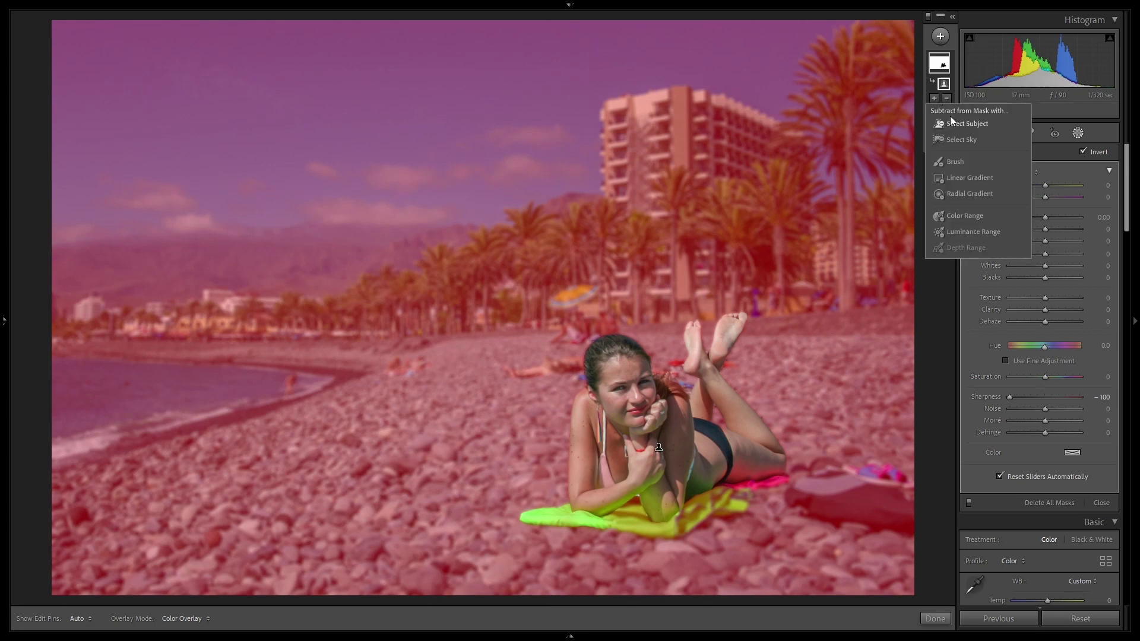
click(959, 178)
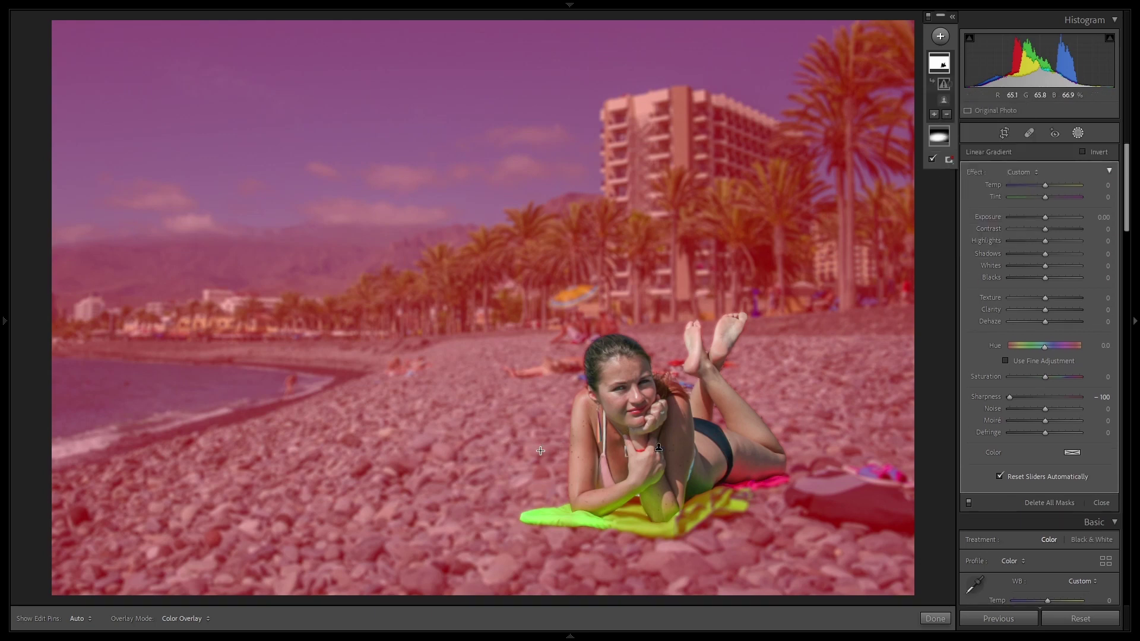
drag(539, 561, 538, 419)
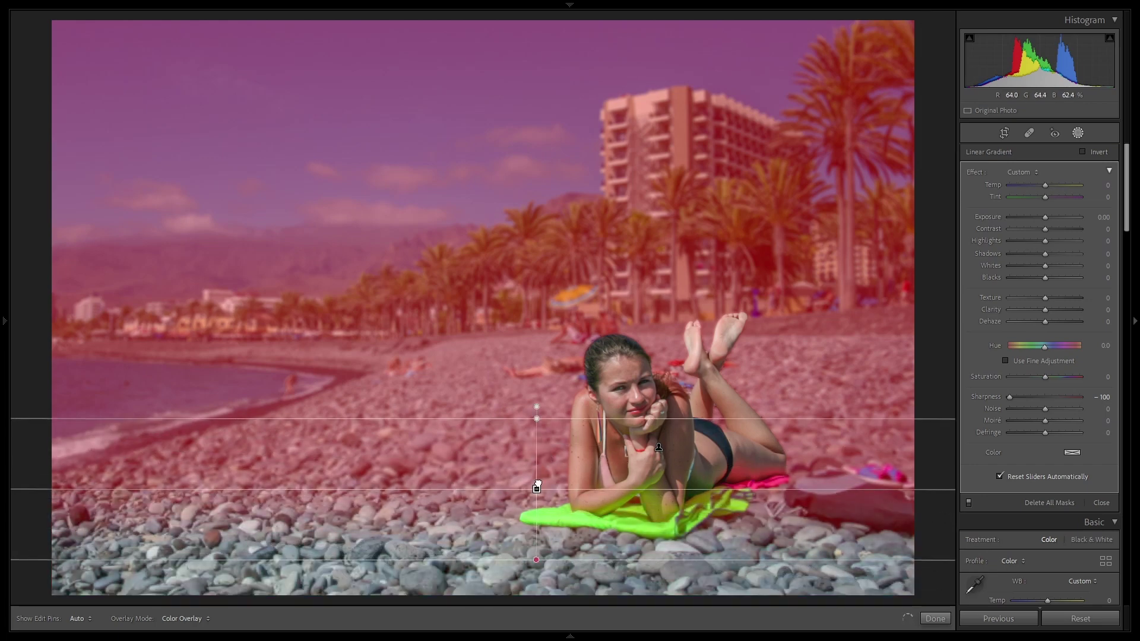
drag(538, 485, 549, 441)
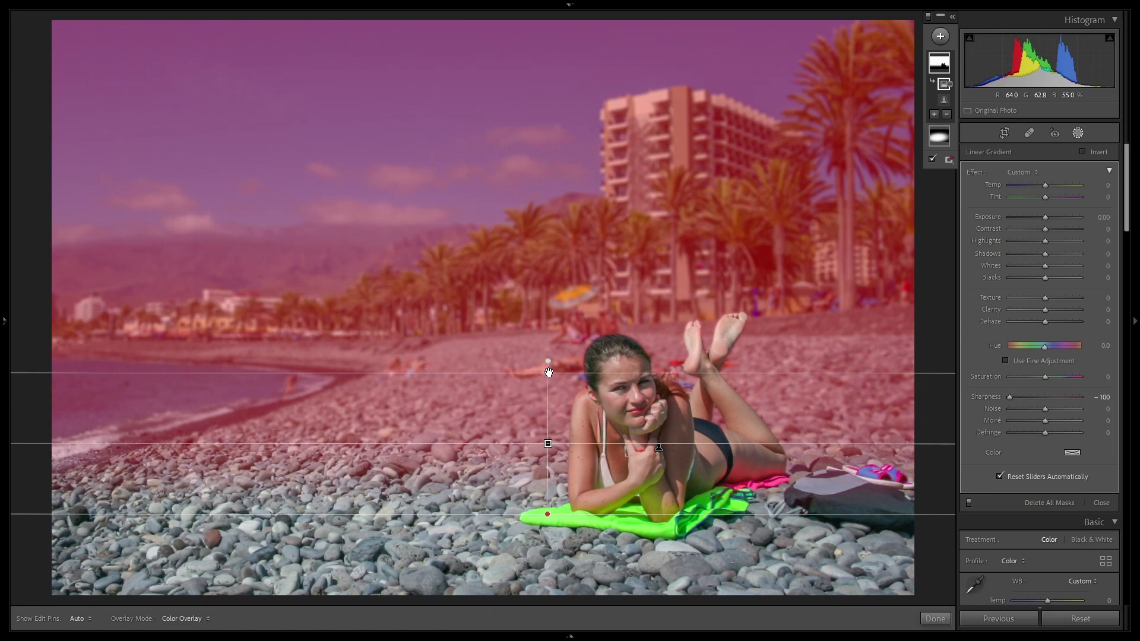
mouse_move(549, 373)
mouse_down()
mouse_move(540, 375)
mouse_move(543, 359)
mouse_up()
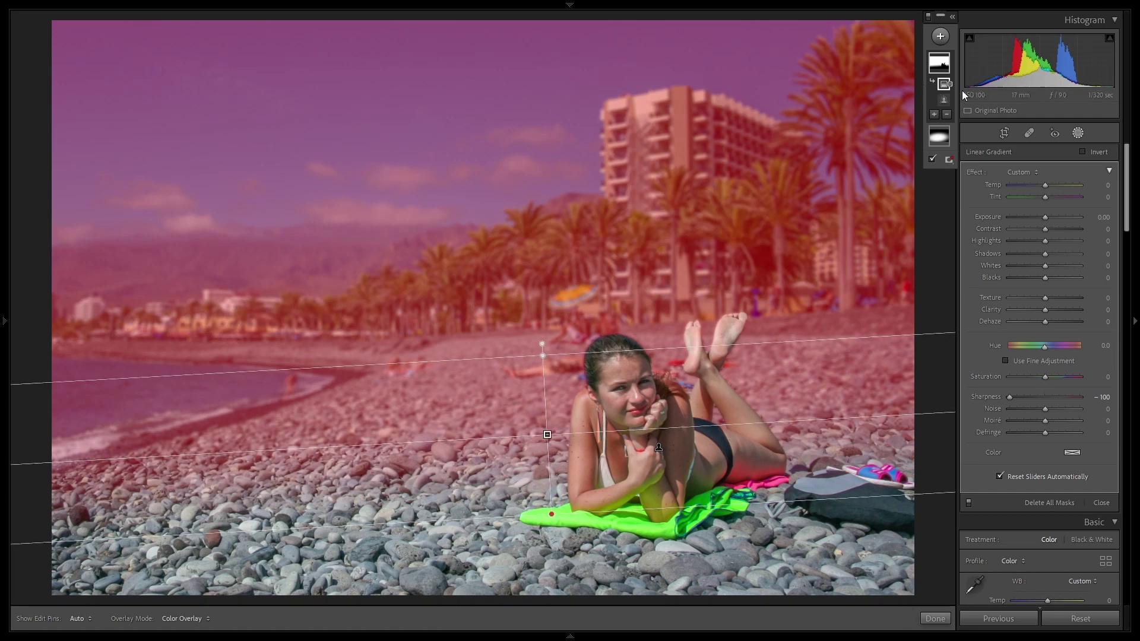
- Add a linear gradient to the mask along the photo's lower edge so the nearest pebbles are blurred
click(935, 114)
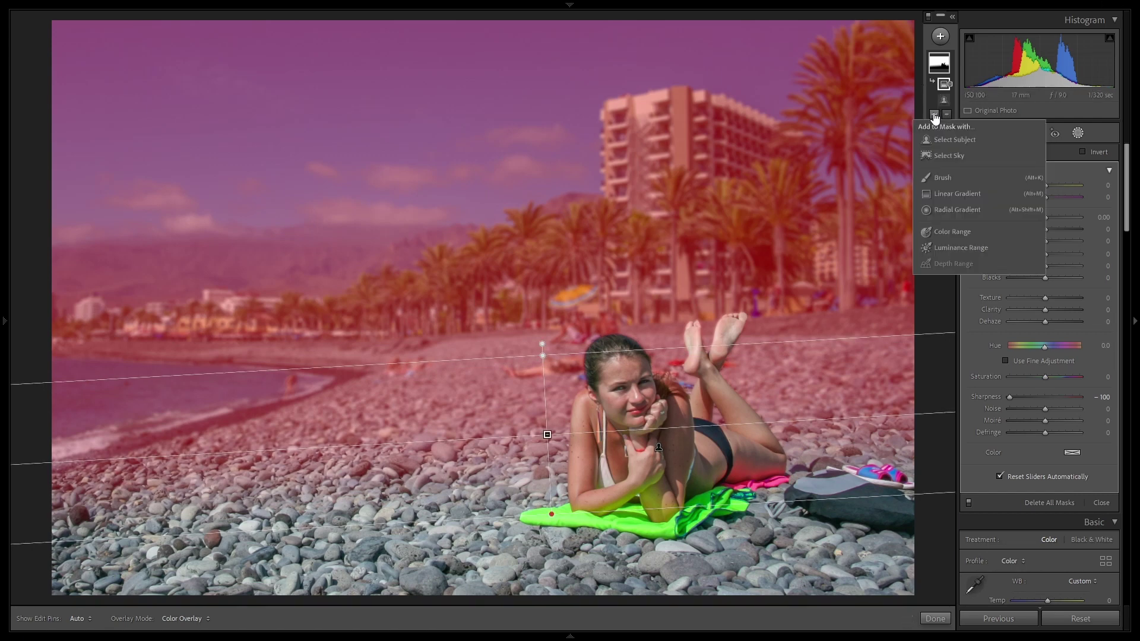
click(968, 194)
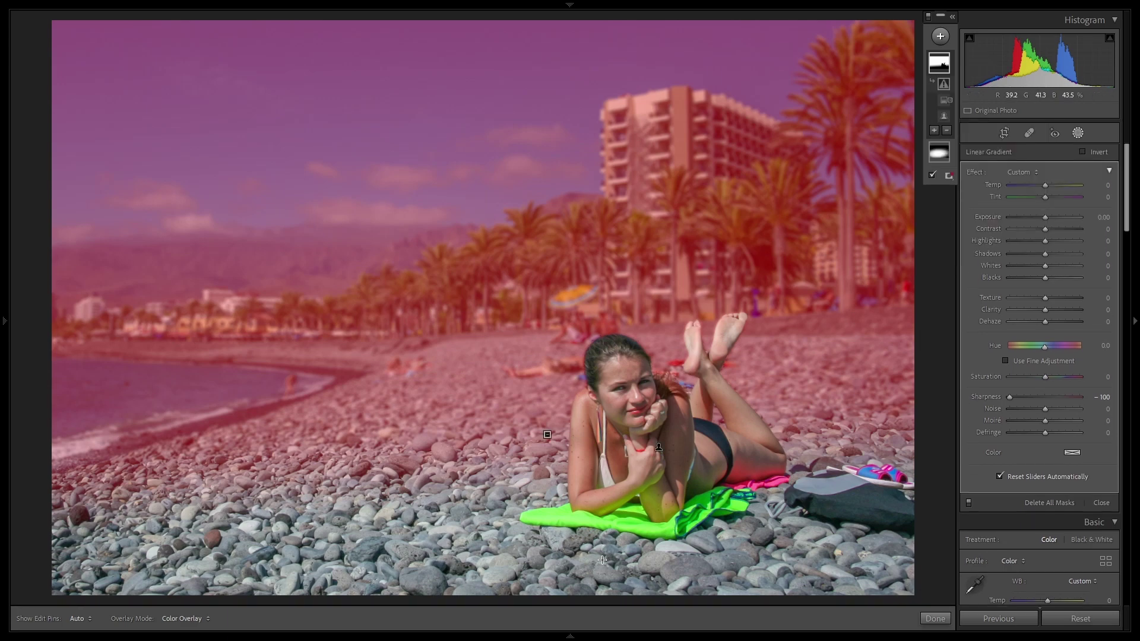
drag(597, 592, 596, 500)
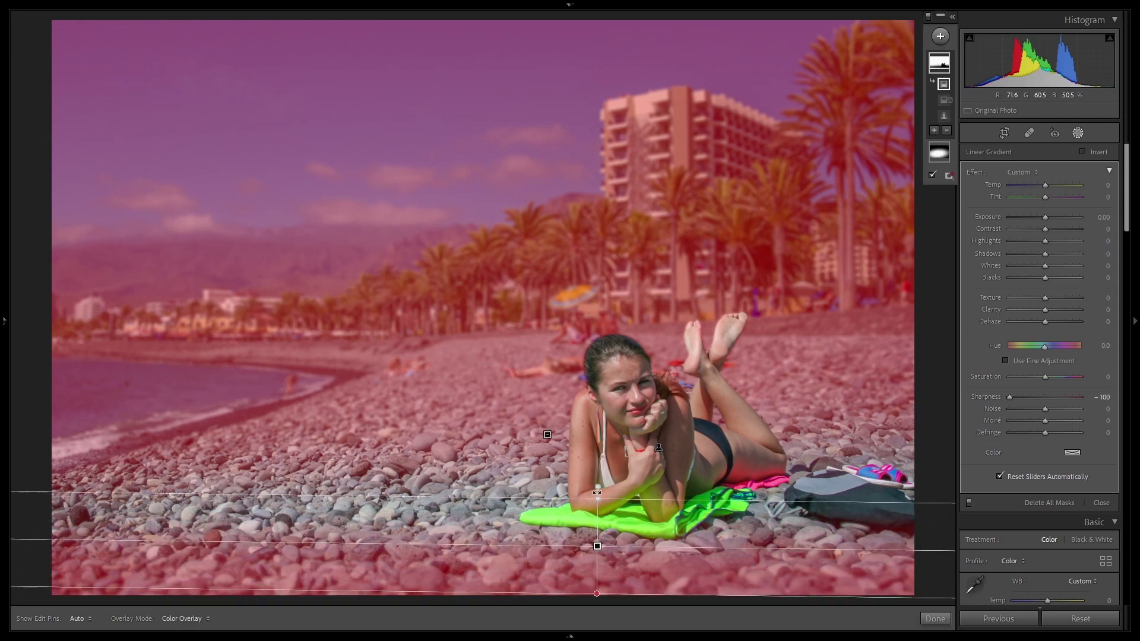
drag(597, 484, 598, 483)
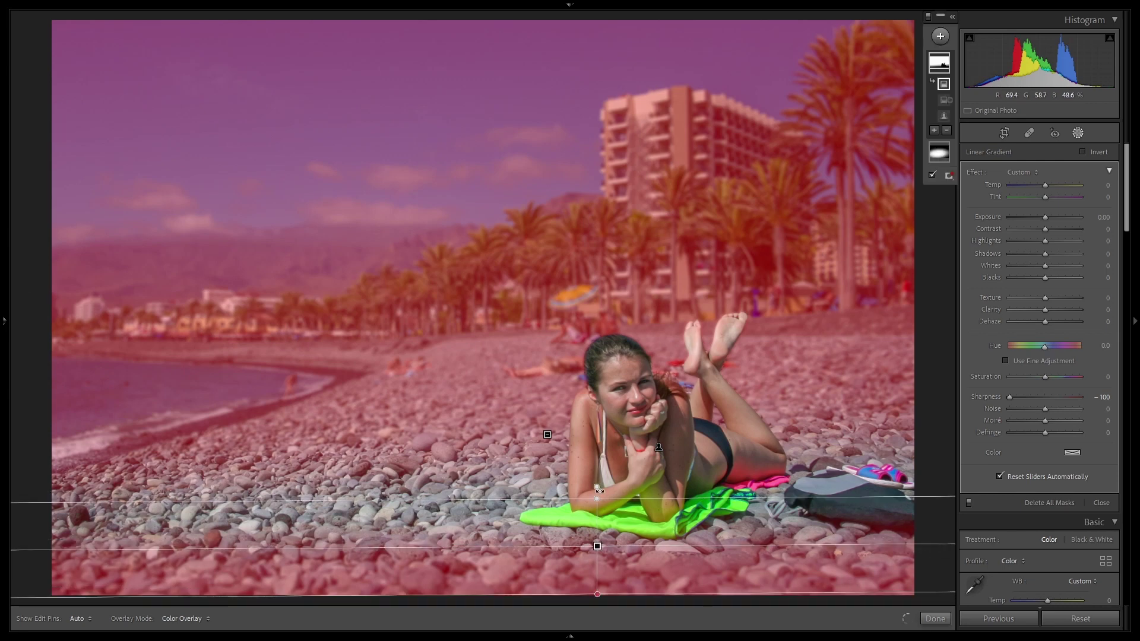
key(Delete)
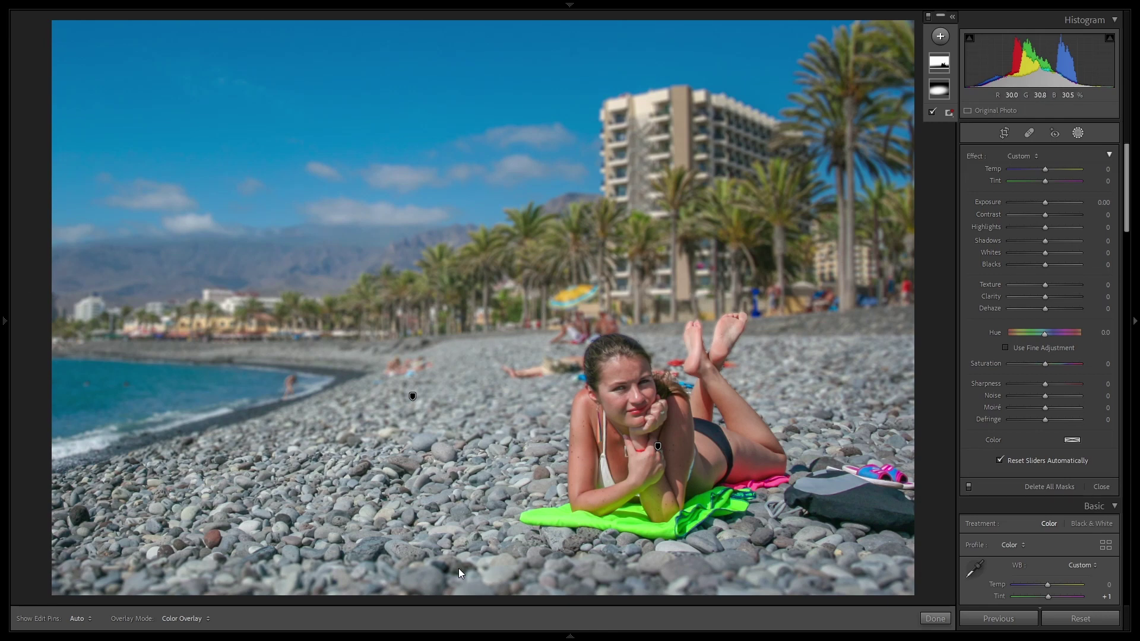
- Select the added gradient over the nearest pebbles and shift it slightly lower in the photo
click(949, 66)
click(948, 115)
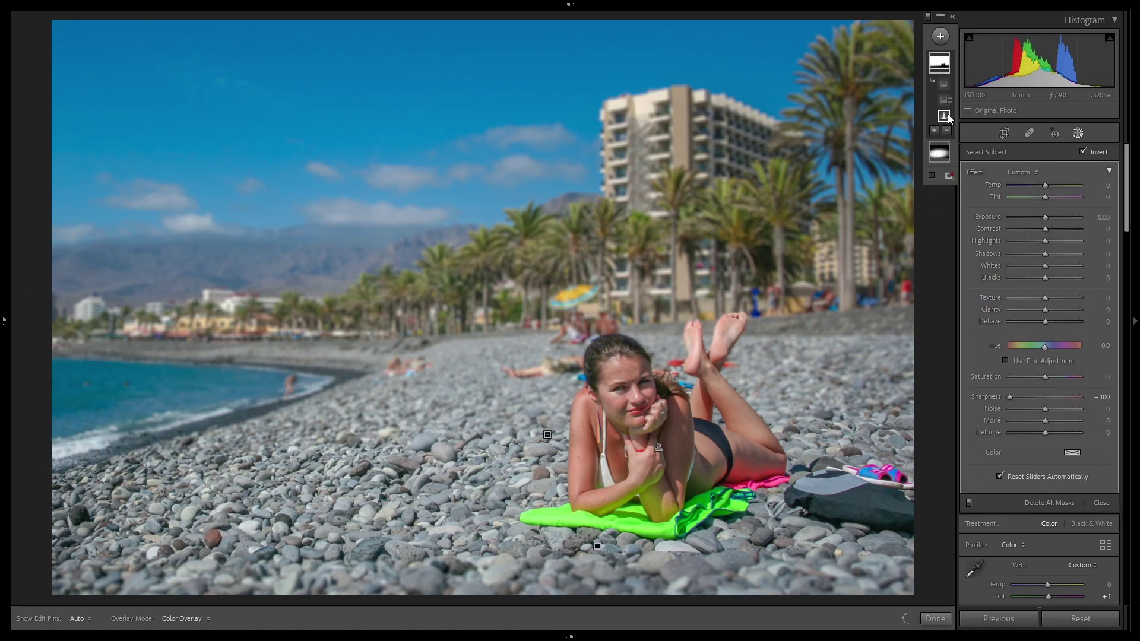
click(945, 101)
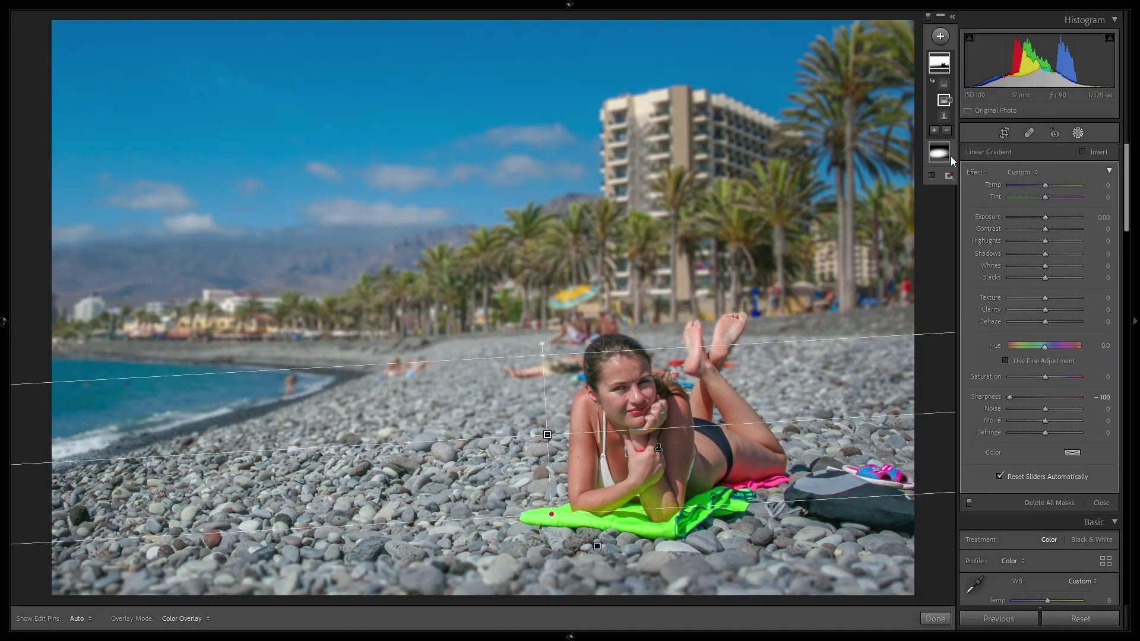
click(950, 83)
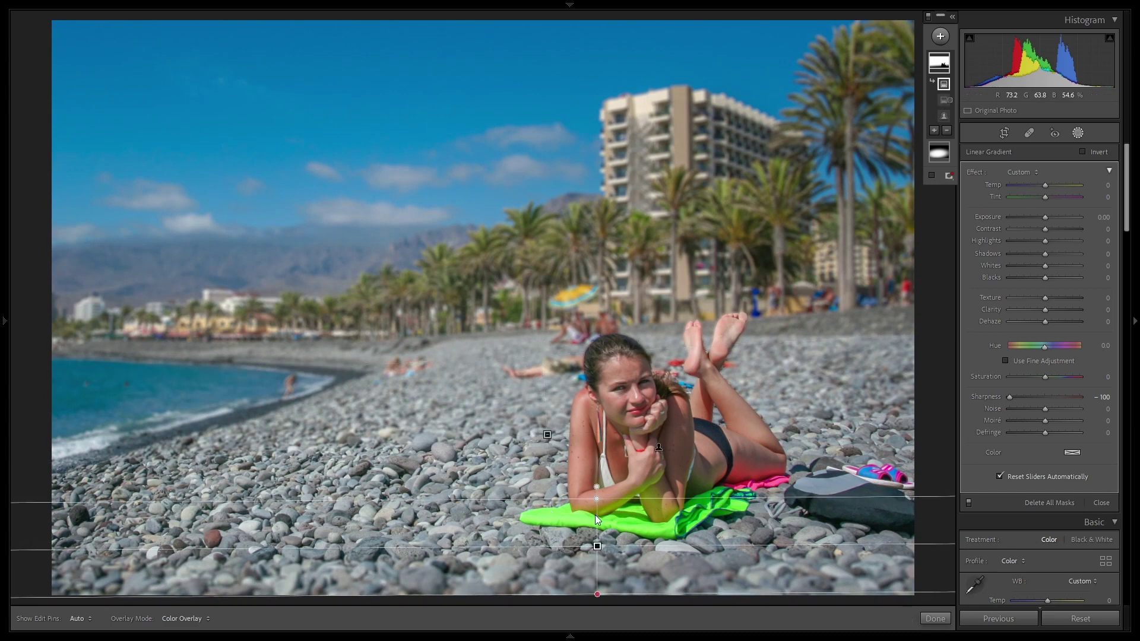
drag(596, 500, 593, 490)
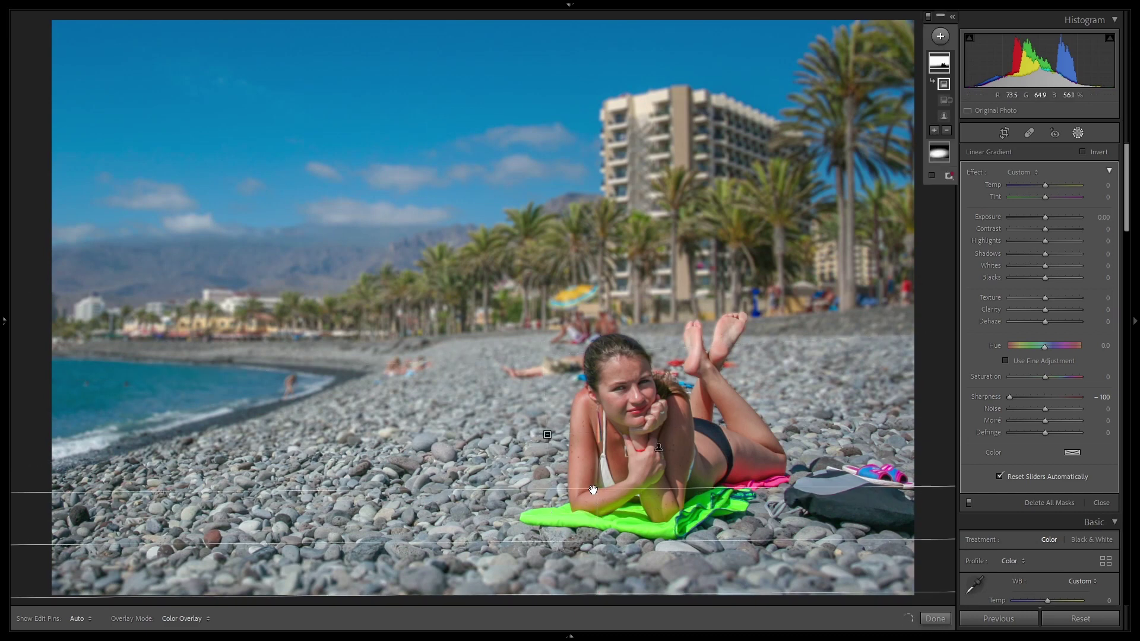
drag(597, 541, 597, 550)
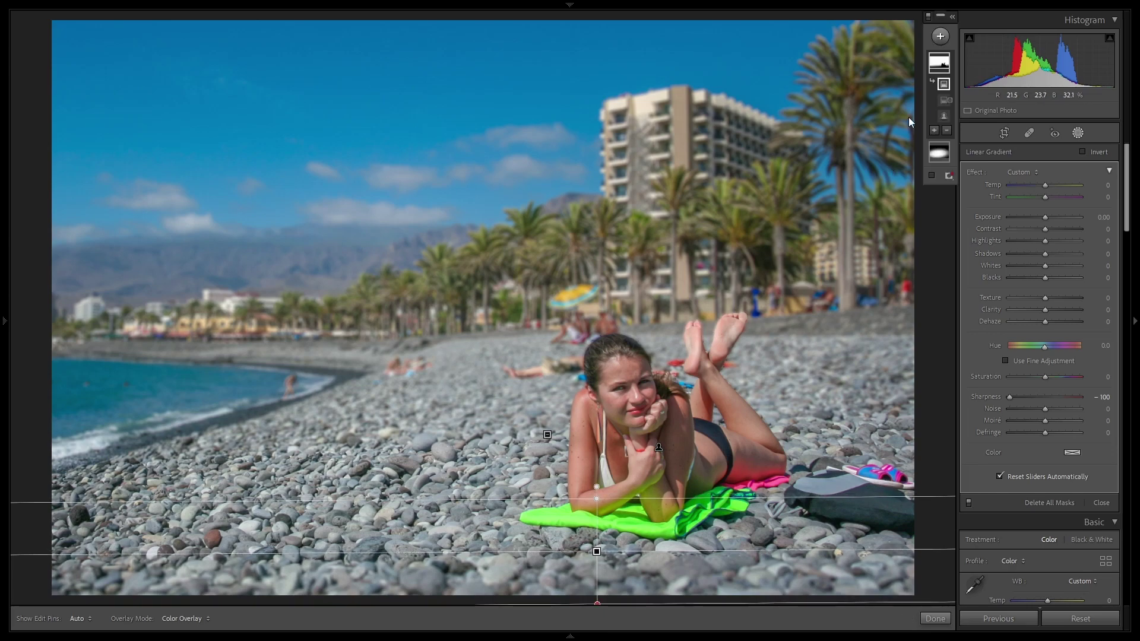
- Widen the subtracted linear gradient further up the beach and finish masking
click(943, 101)
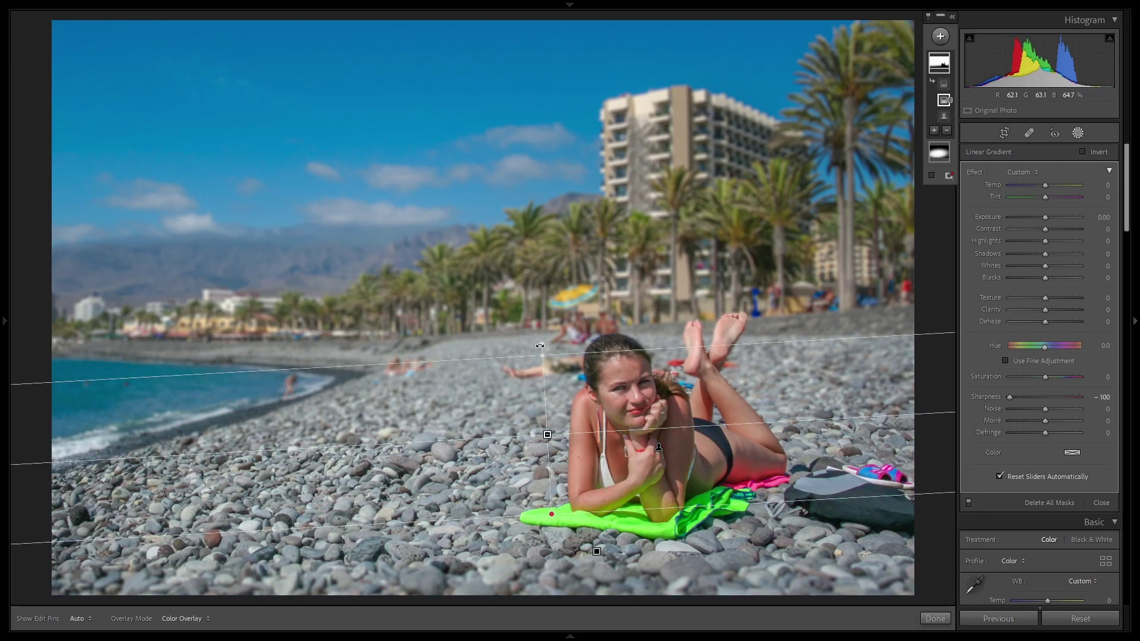
drag(540, 345, 535, 335)
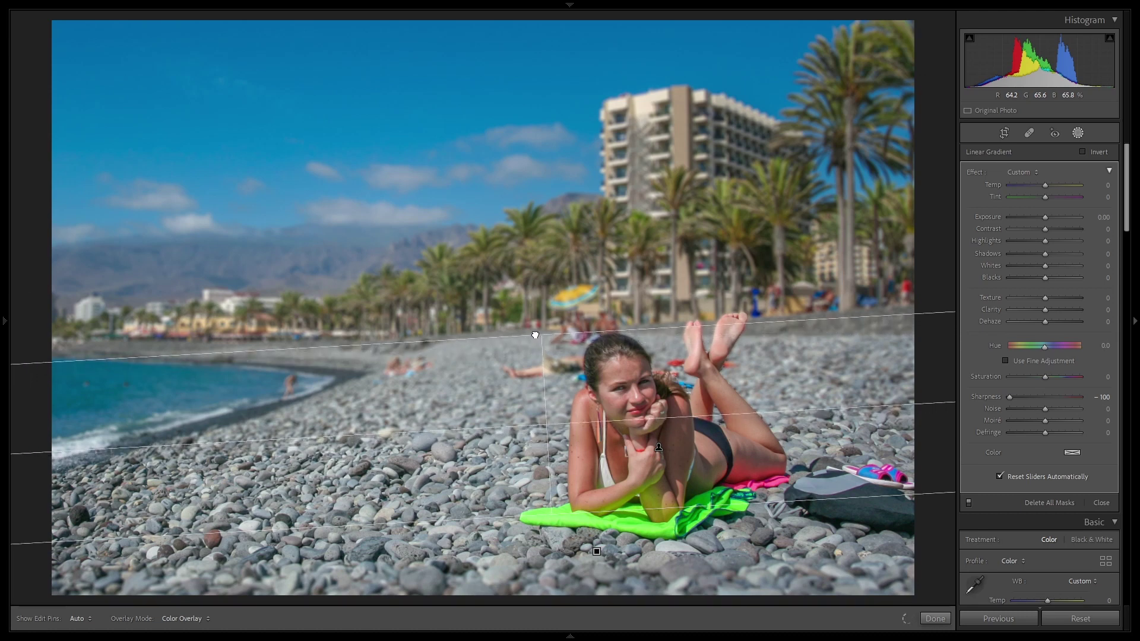
click(935, 619)
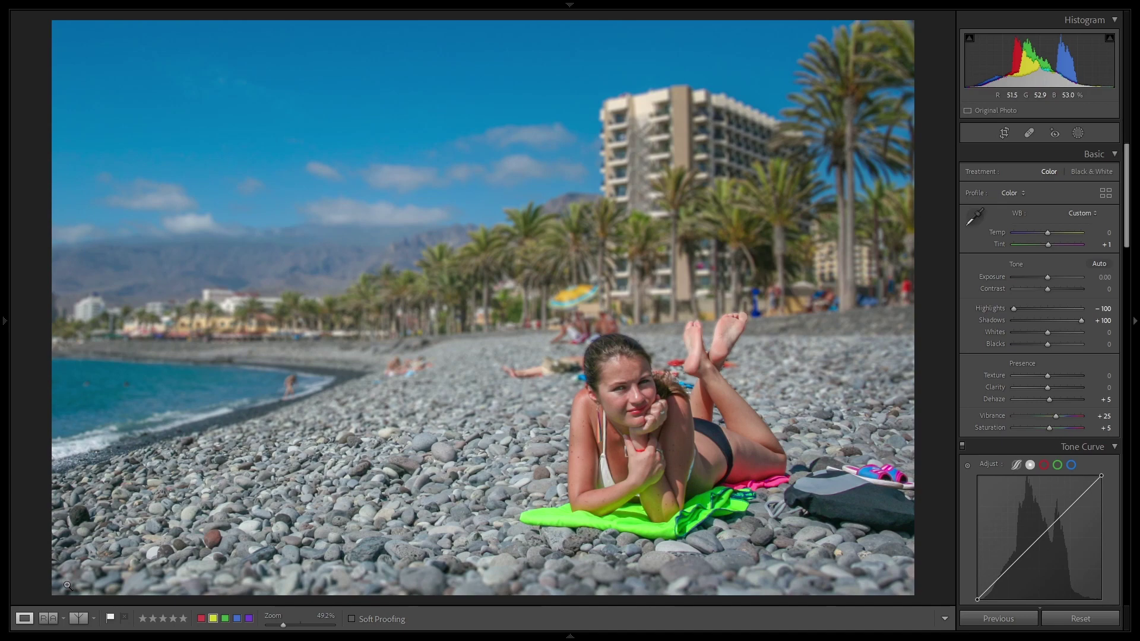
- Compare the beach photo before and after in a split view, examining the palms, the woman's surroundings and the foreground pebbles up close
click(78, 618)
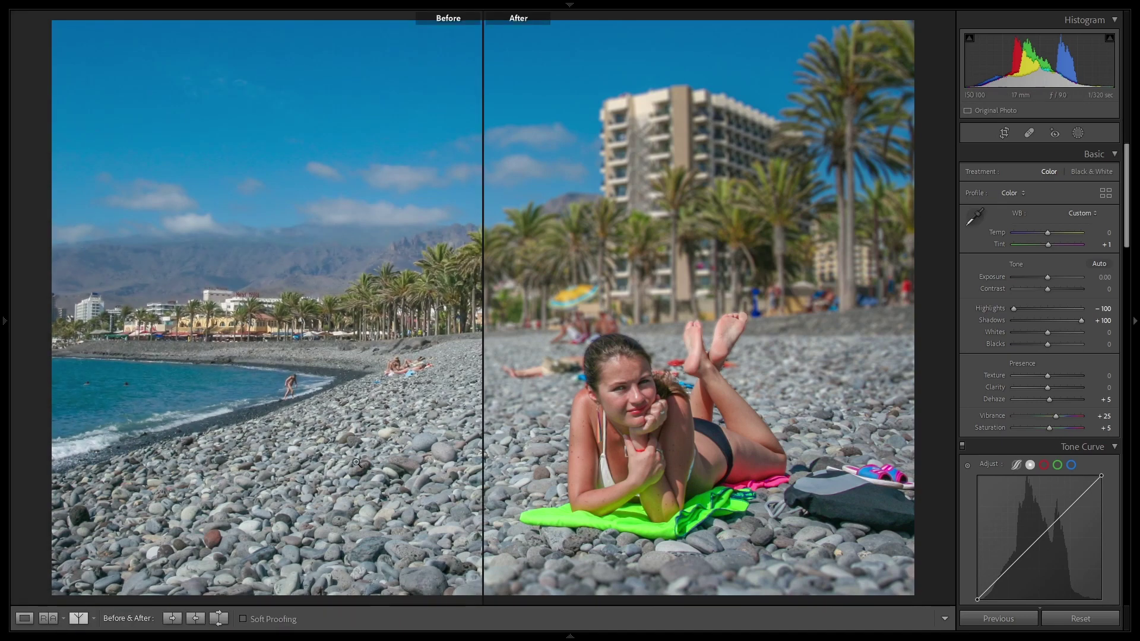
click(509, 340)
drag(716, 388, 102, 248)
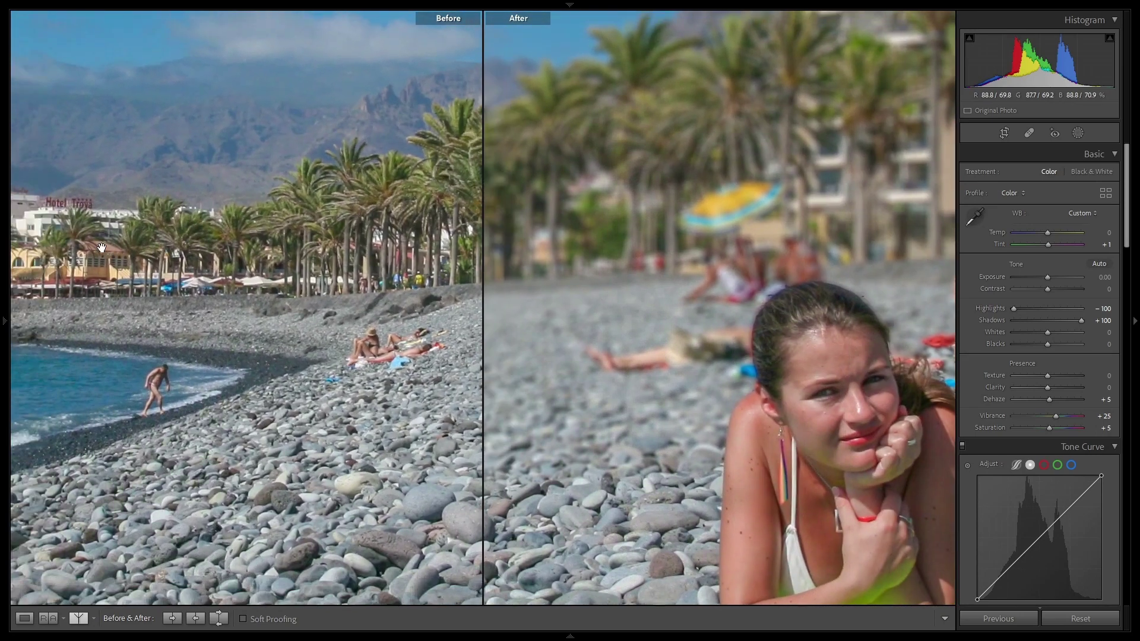
drag(712, 280, 453, 367)
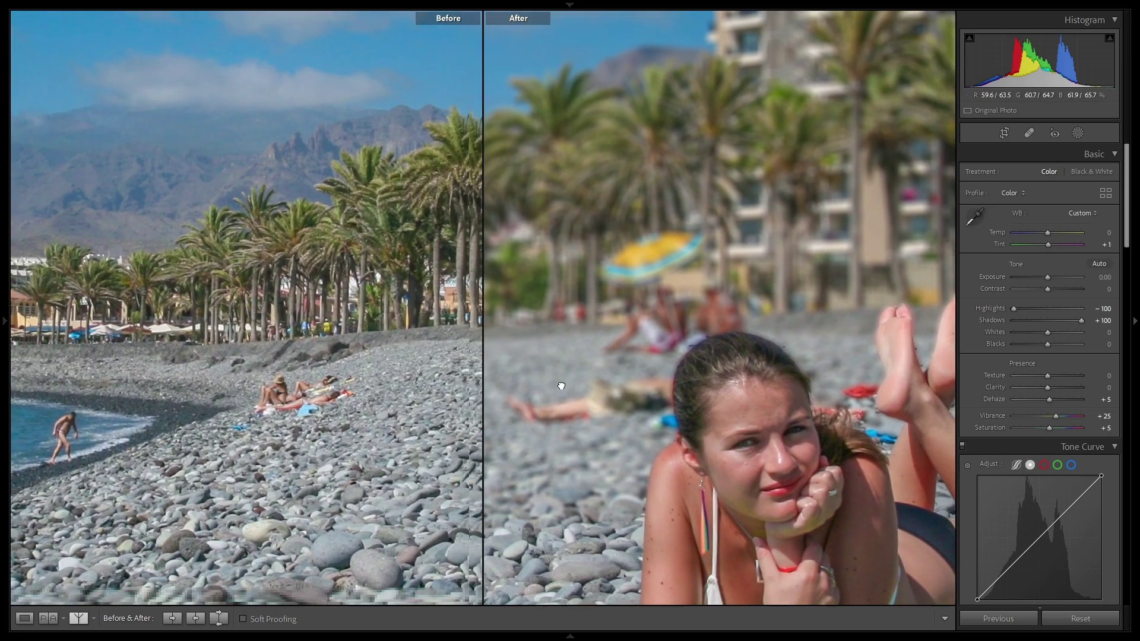
drag(578, 394, 210, 340)
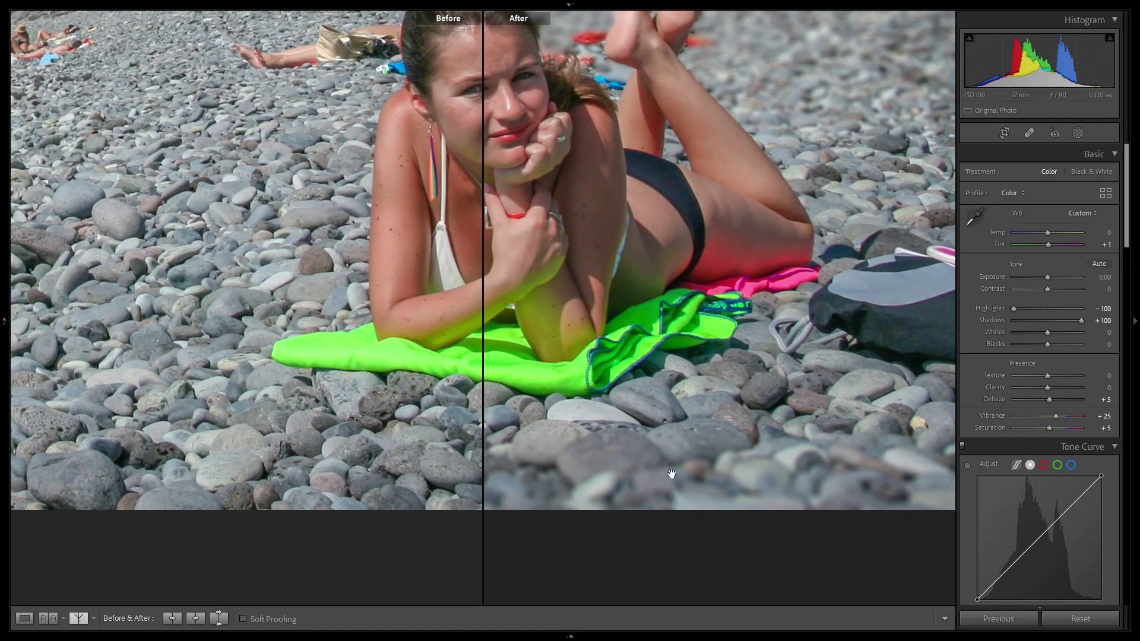
drag(903, 420, 848, 400)
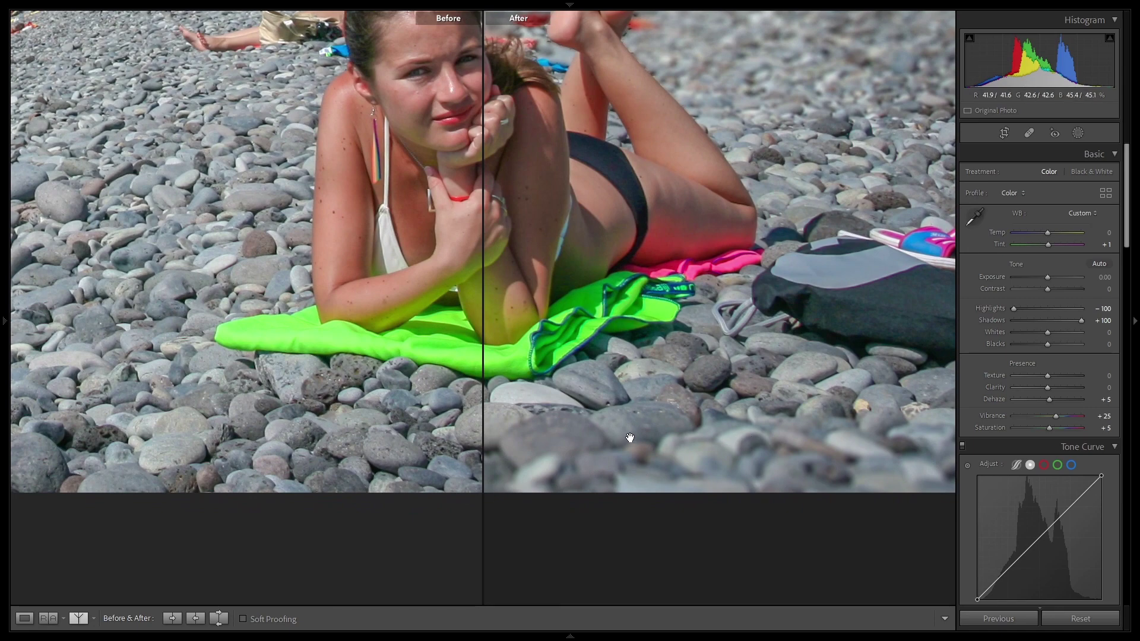
click(657, 350)
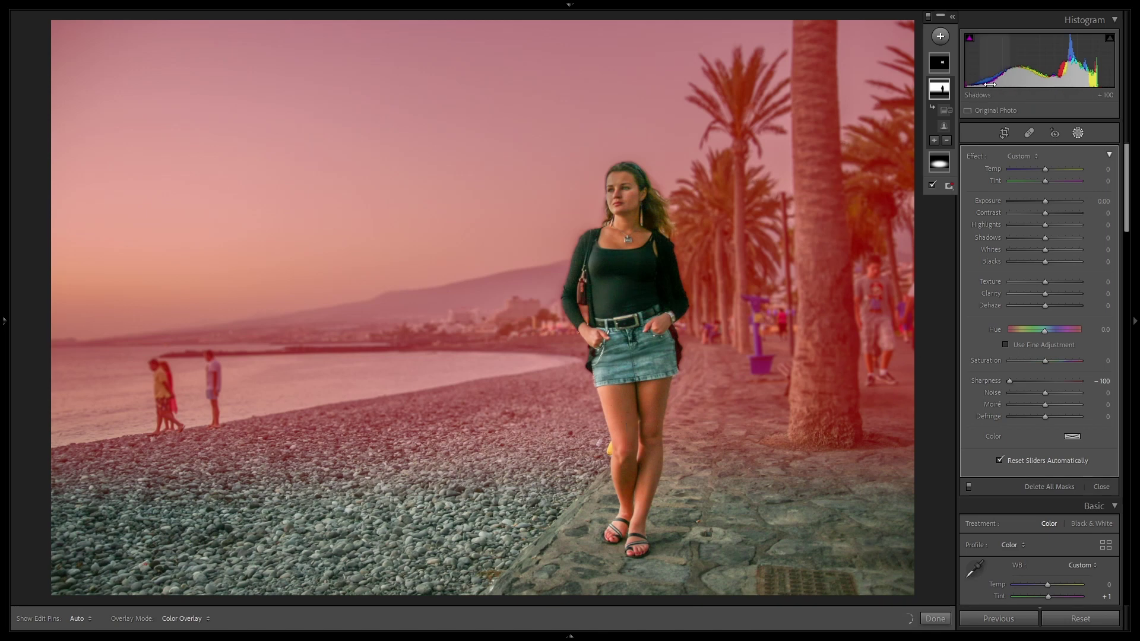
- Subtract the large palm trunk beside the standing woman from the background mask using a brush with Auto Mask enabled, and finish masking
click(947, 141)
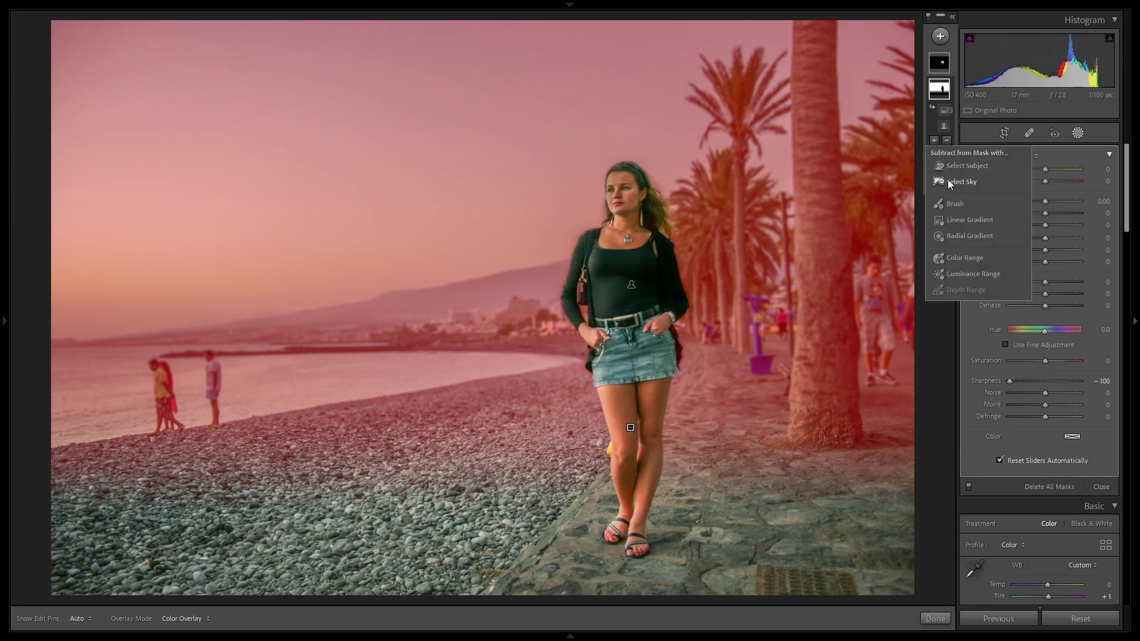
click(950, 204)
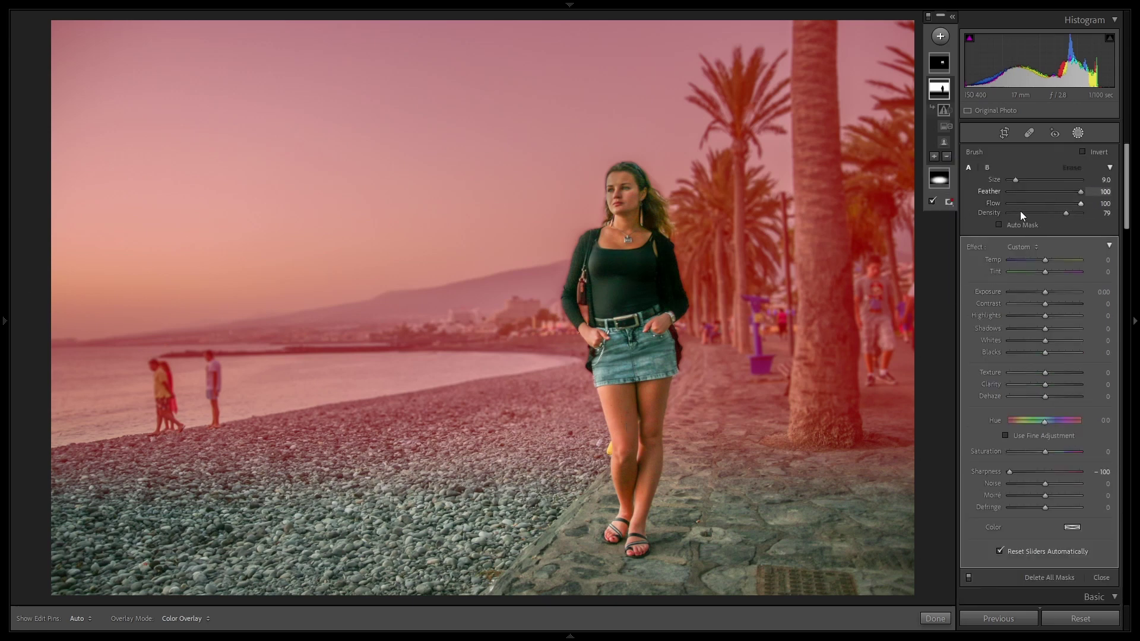
click(998, 225)
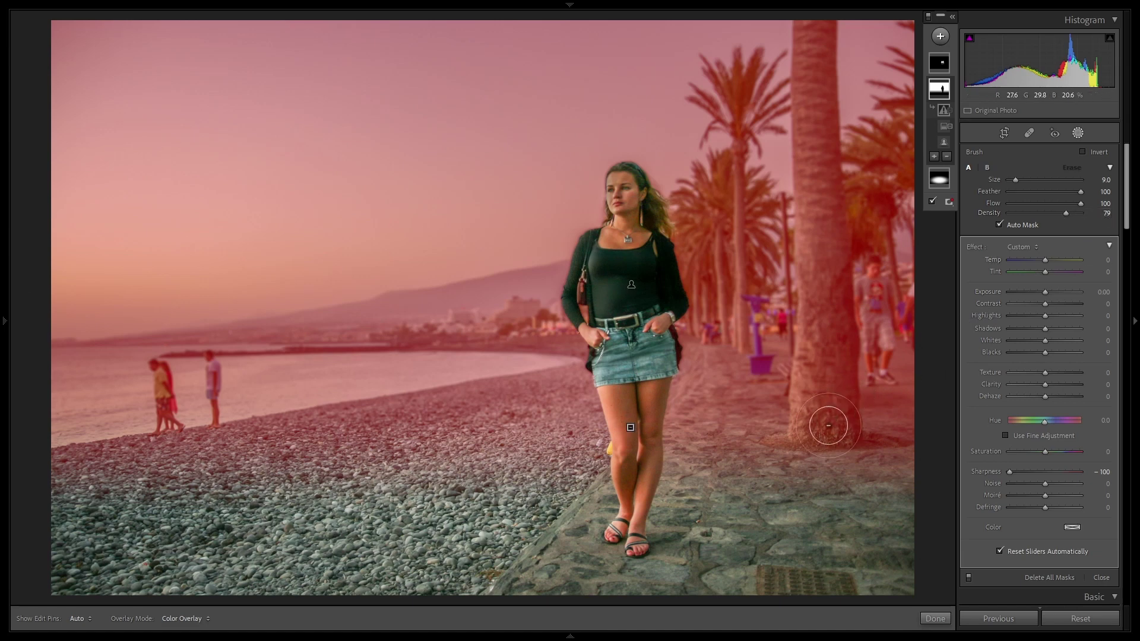
key(h)
mouse_move(838, 435)
mouse_down()
mouse_move(817, 376)
mouse_move(835, 405)
mouse_move(808, 434)
mouse_move(824, 301)
mouse_move(831, 419)
mouse_move(813, 428)
mouse_move(800, 410)
mouse_move(813, 326)
mouse_move(805, 26)
mouse_up()
drag(816, 31, 838, 322)
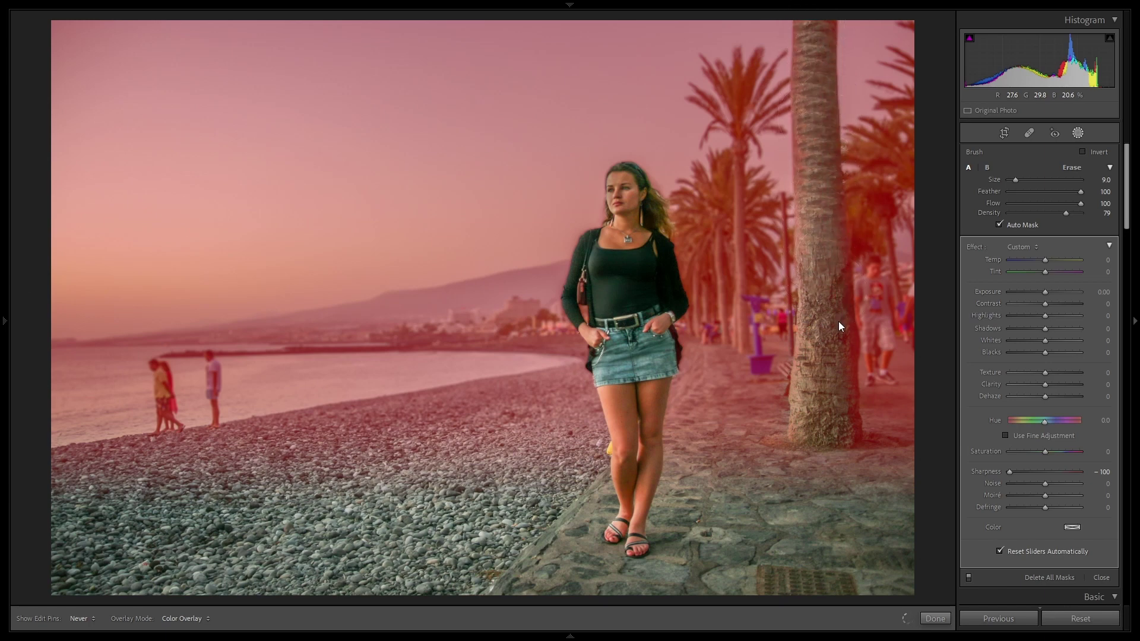
mouse_move(830, 266)
mouse_down()
mouse_move(849, 392)
mouse_move(840, 415)
mouse_move(820, 323)
mouse_up()
mouse_move(804, 178)
mouse_down()
mouse_move(793, 98)
mouse_move(798, 24)
mouse_move(815, 25)
mouse_up()
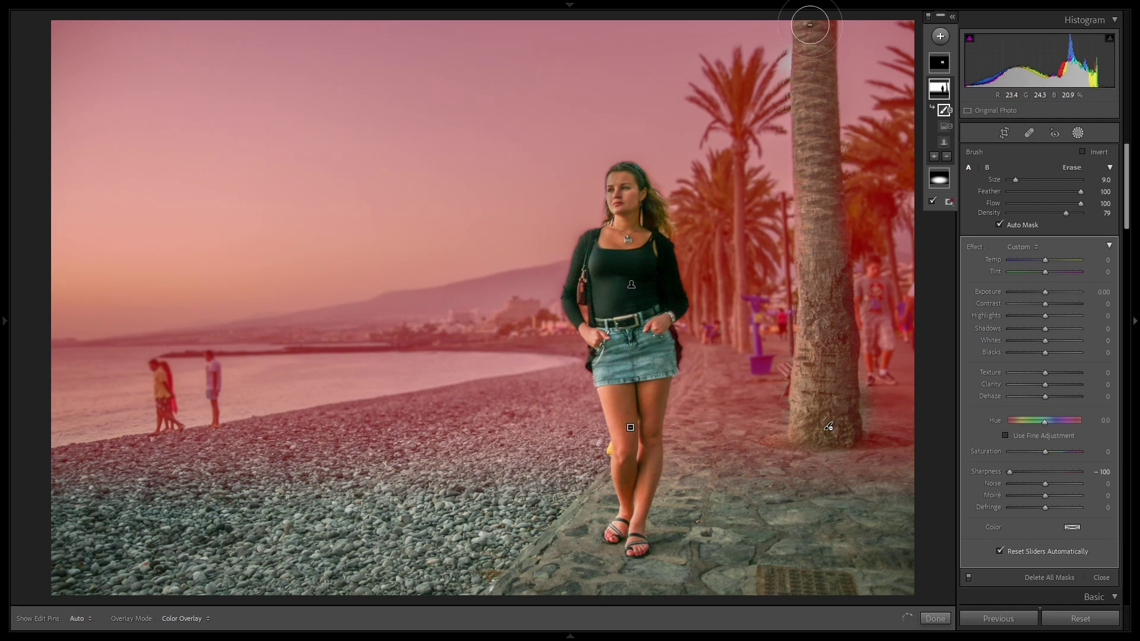
key(ctrl+z)
mouse_move(813, 231)
mouse_down()
mouse_move(811, 45)
mouse_move(823, 26)
mouse_up()
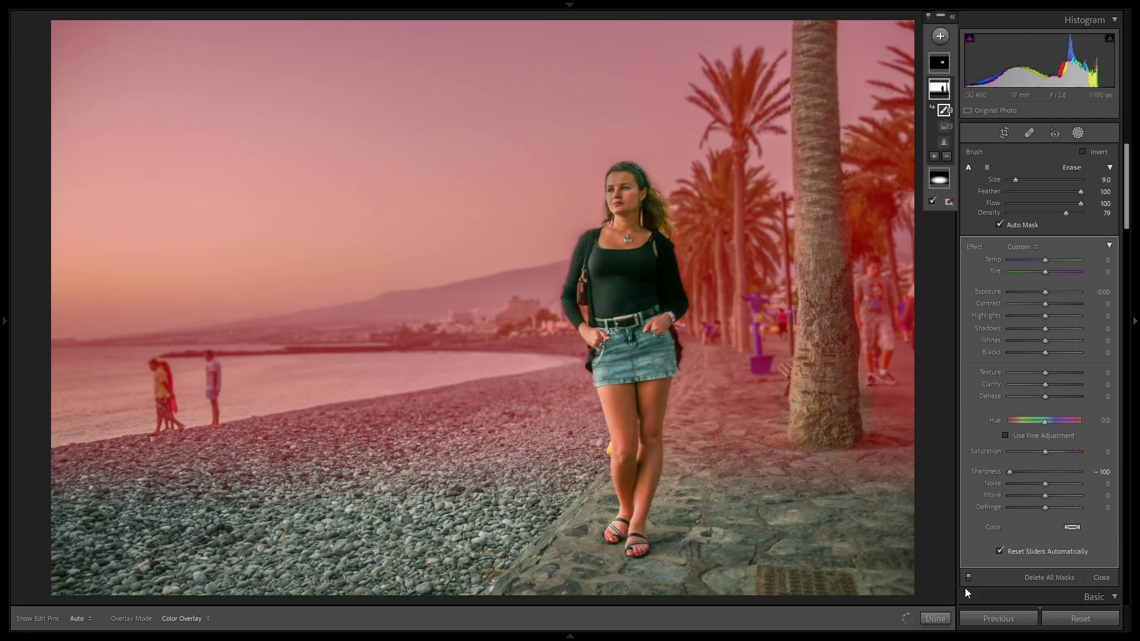
click(935, 619)
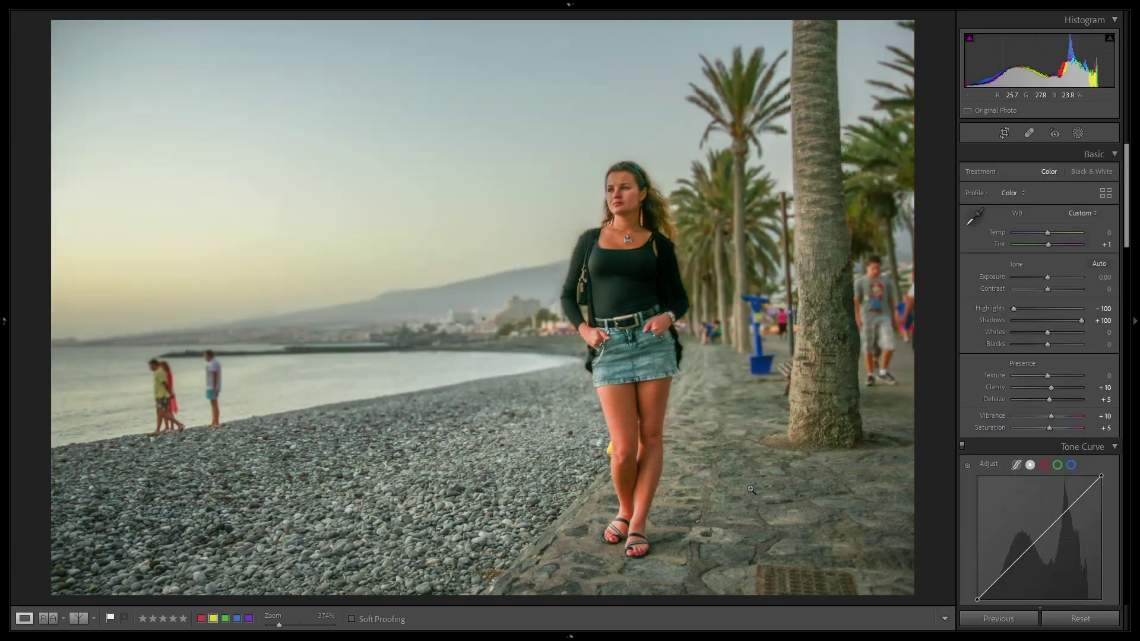